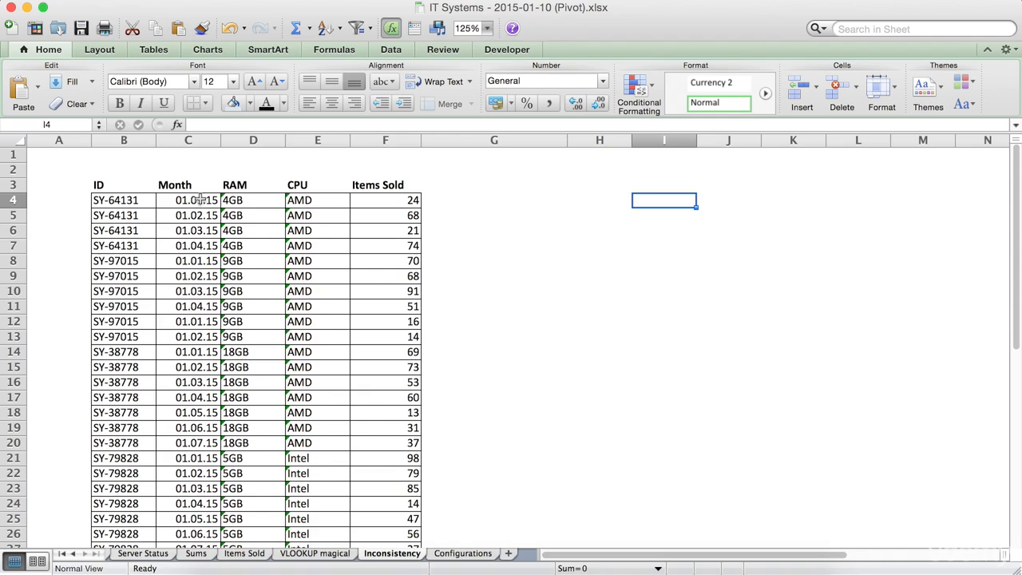
Examine the IDs, months, items sold and column headers of the sales table on the Inconsistency sheet
click(387, 198)
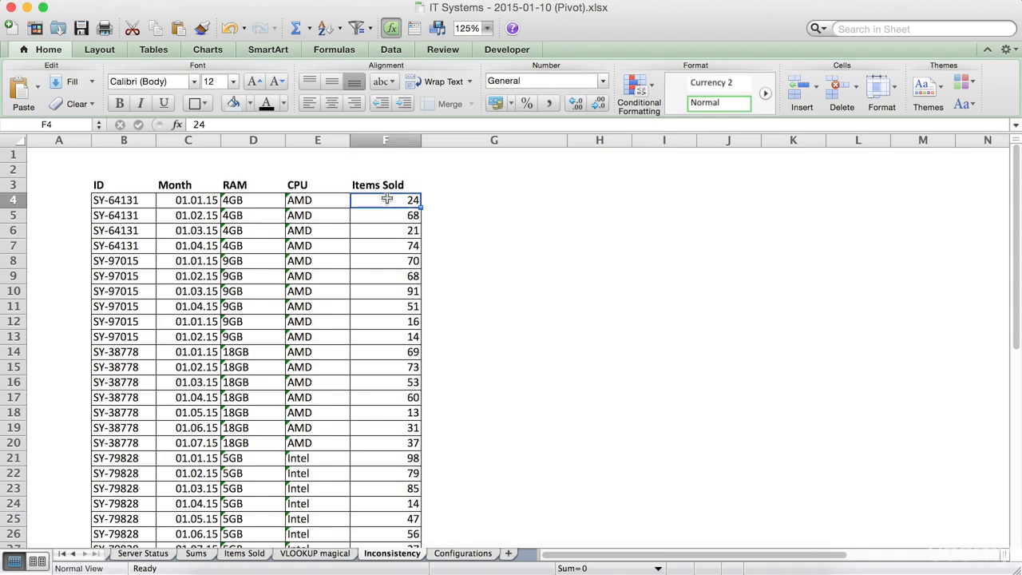
click(176, 200)
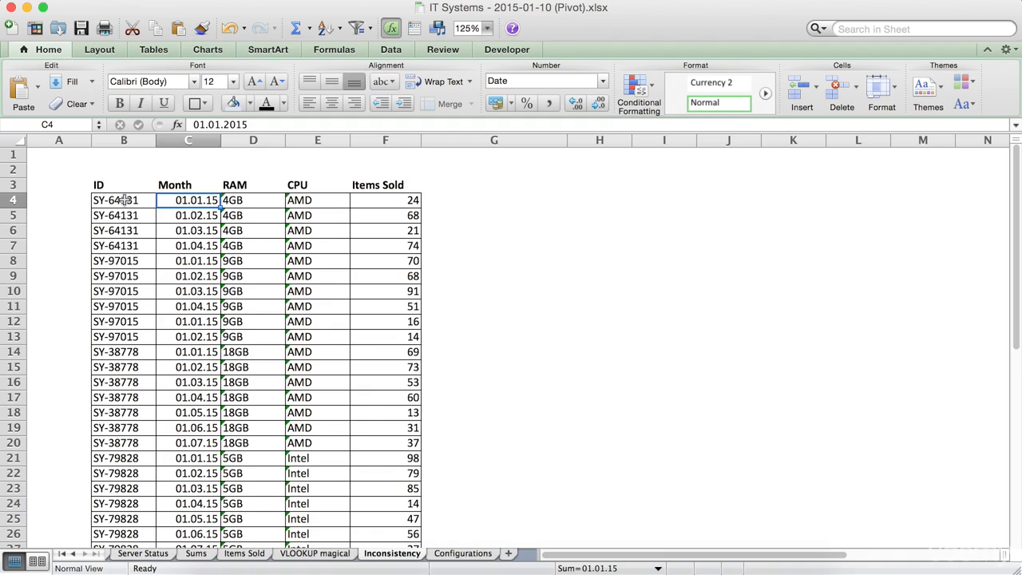
drag(123, 201, 182, 200)
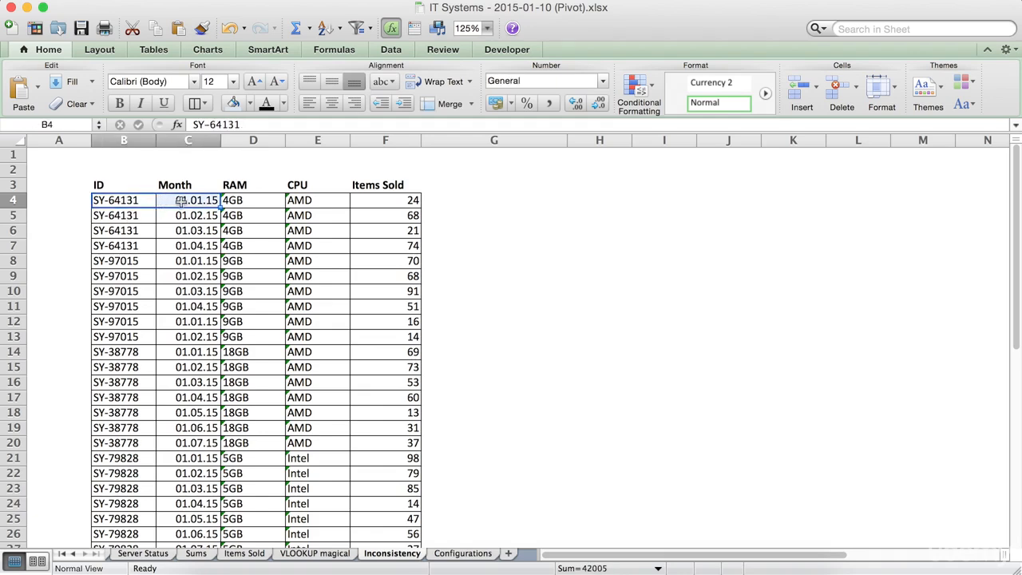
click(180, 200)
click(179, 258)
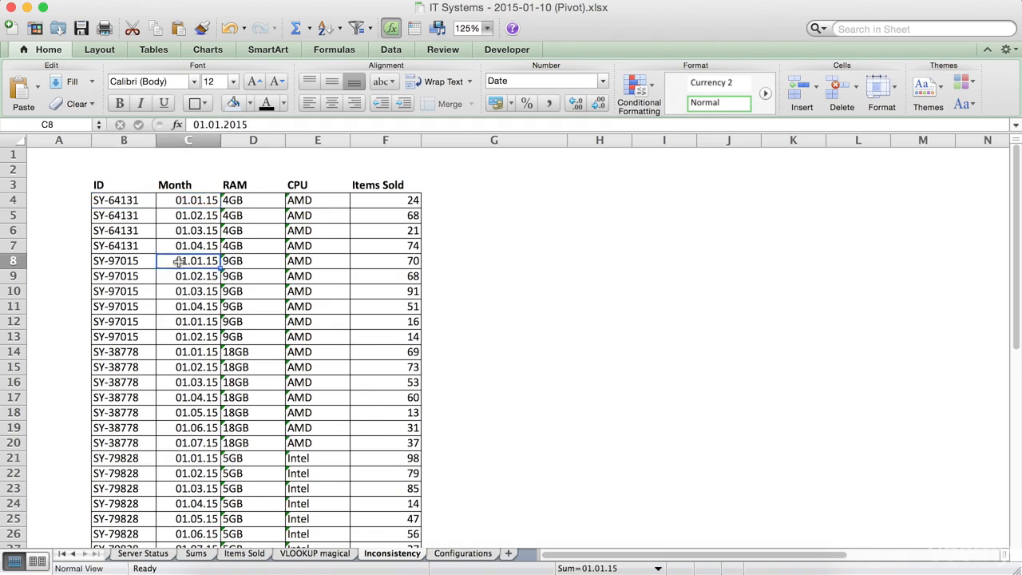
click(177, 323)
click(176, 351)
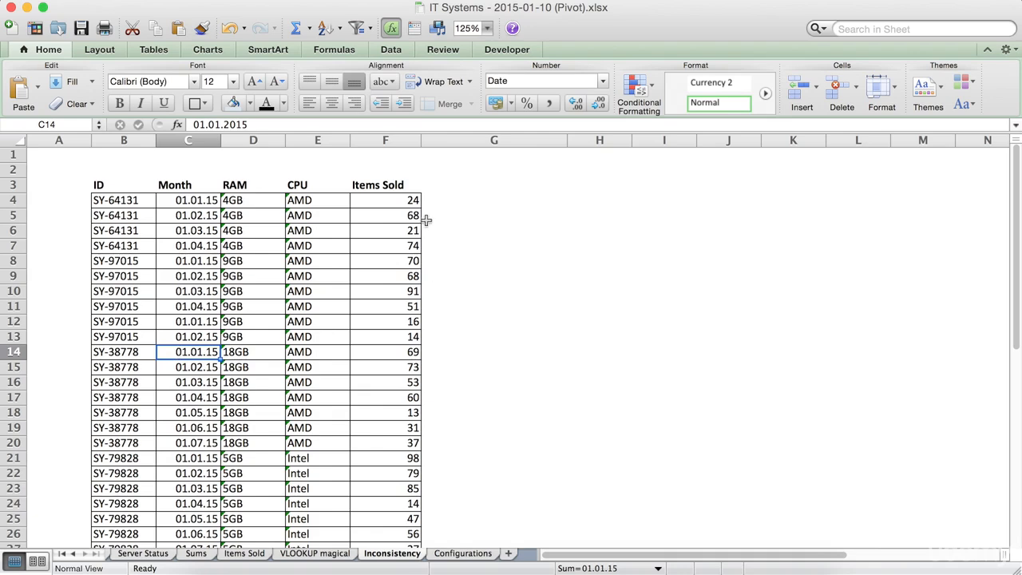
click(399, 204)
click(558, 257)
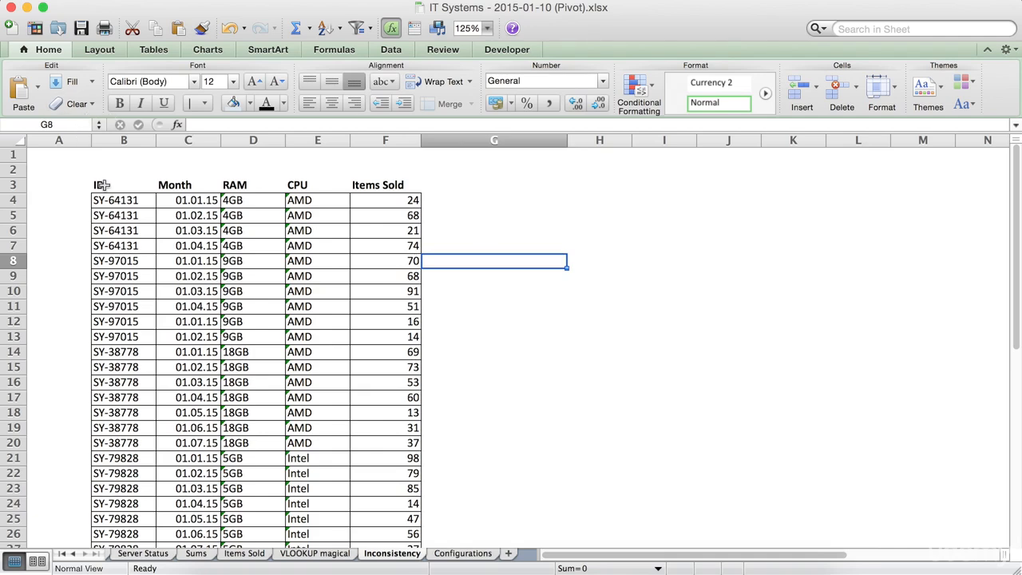
drag(103, 184, 360, 183)
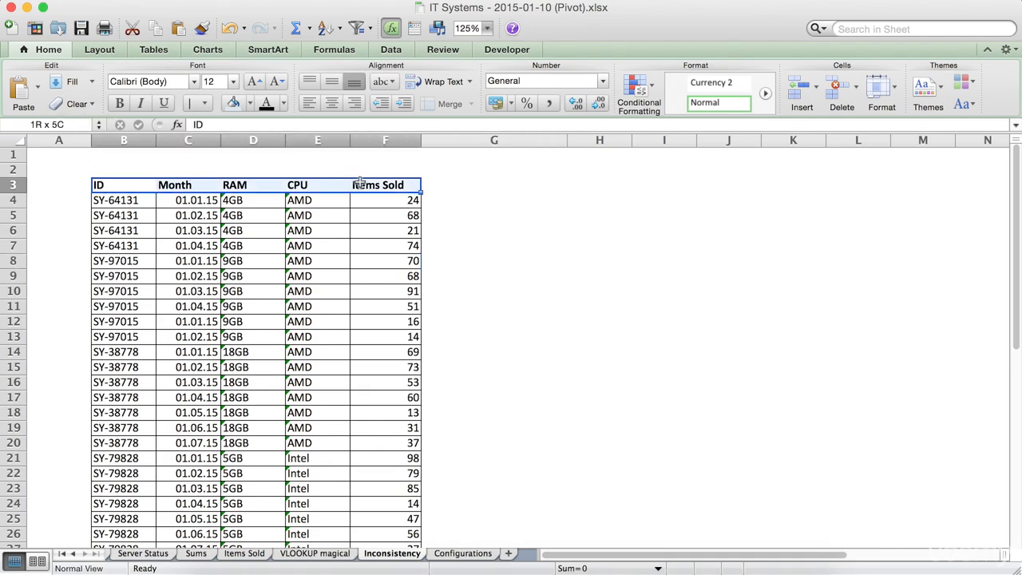
click(471, 233)
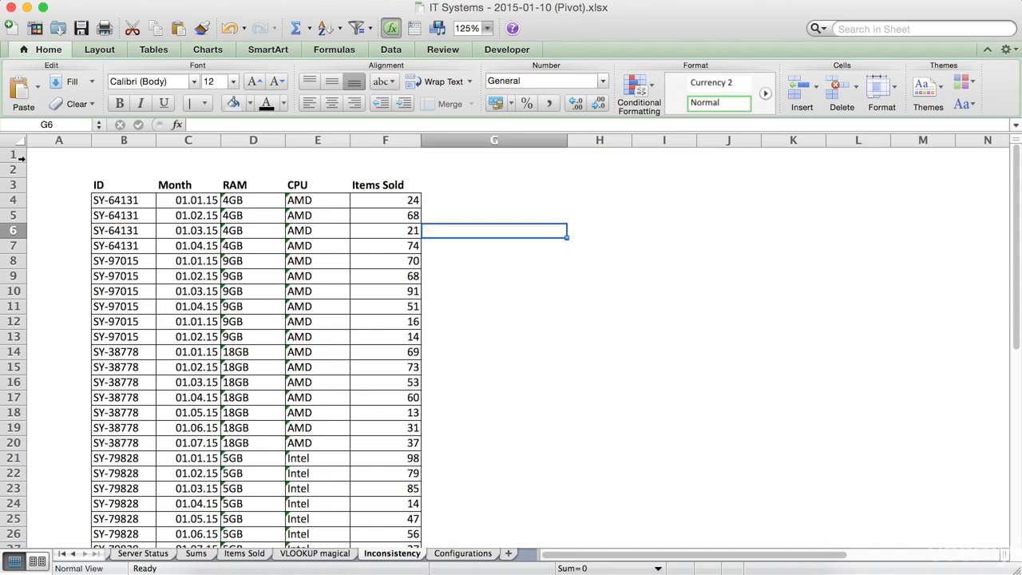
Delete the two empty rows above the table's header row
drag(12, 154, 76, 182)
click(96, 186)
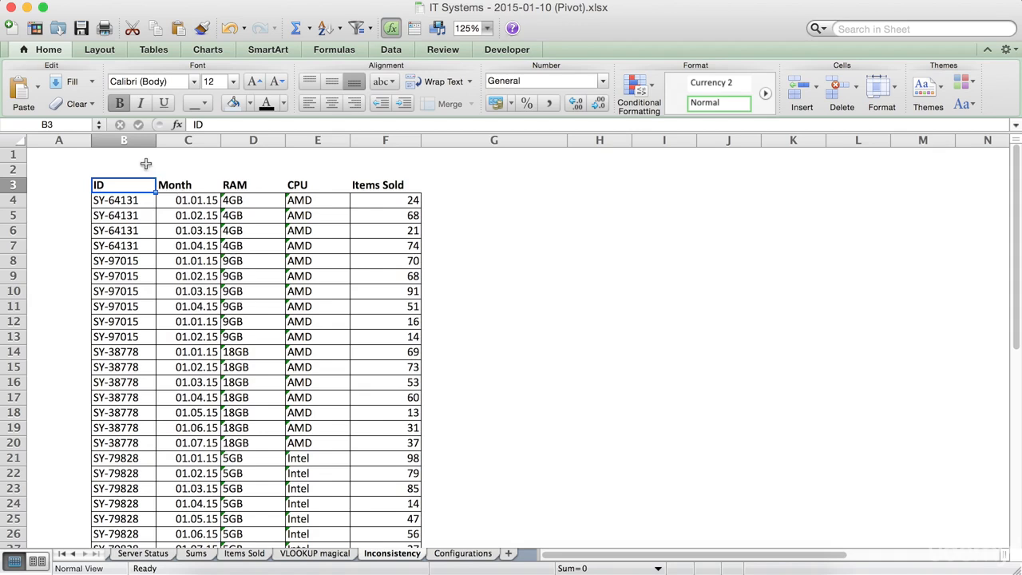
click(490, 204)
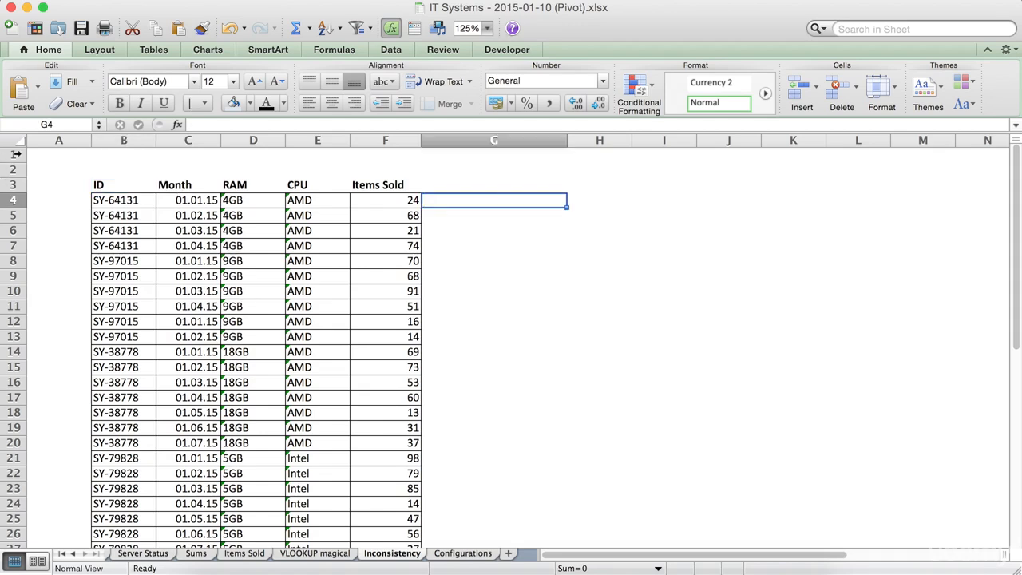
drag(14, 153, 14, 170)
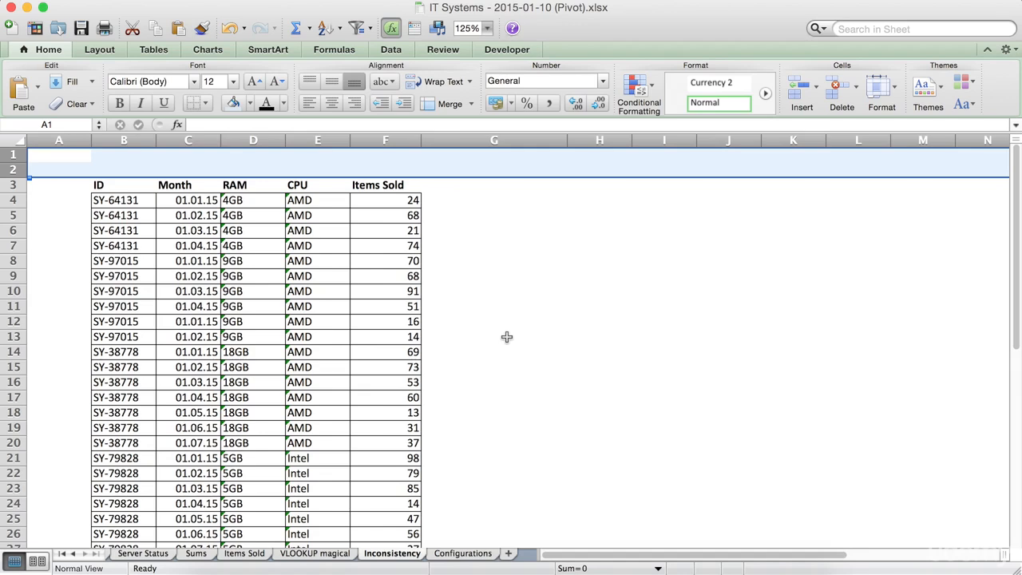
key(super+minus)
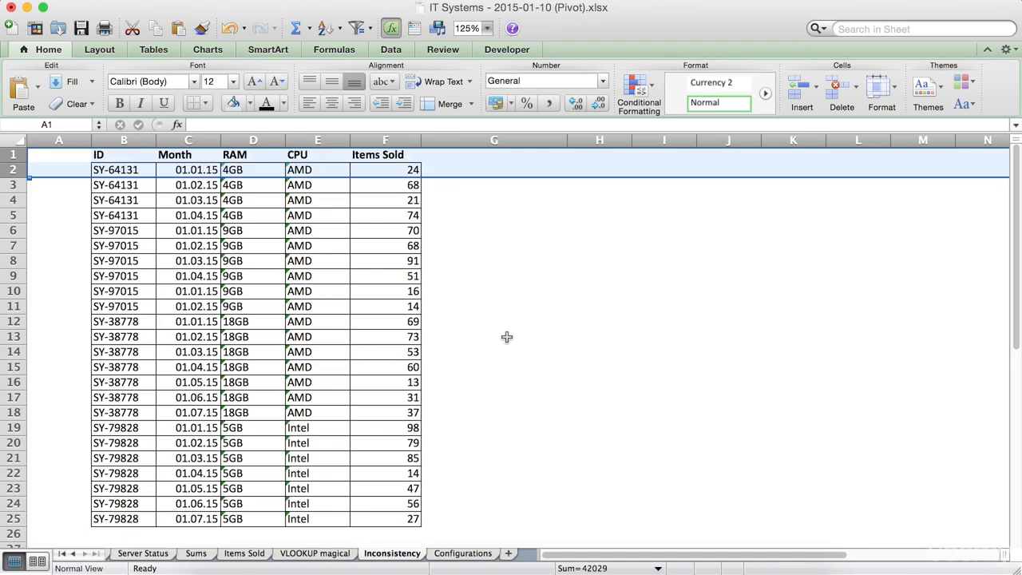
click(506, 336)
Add header filters to the table in columns B through F
drag(133, 140, 375, 156)
scroll(604, 280, down, 1)
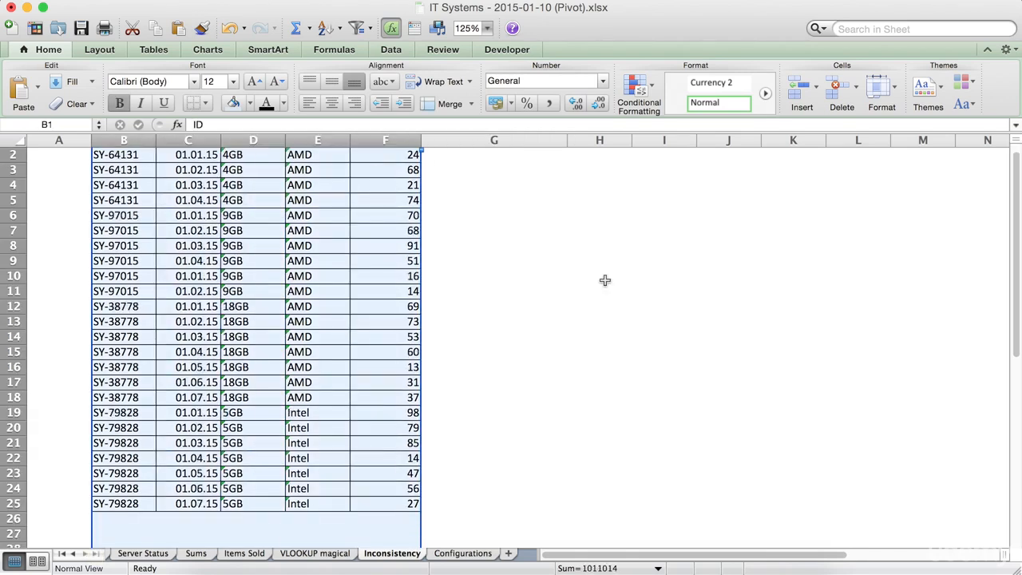
scroll(604, 280, down, 15)
scroll(604, 280, up, 15)
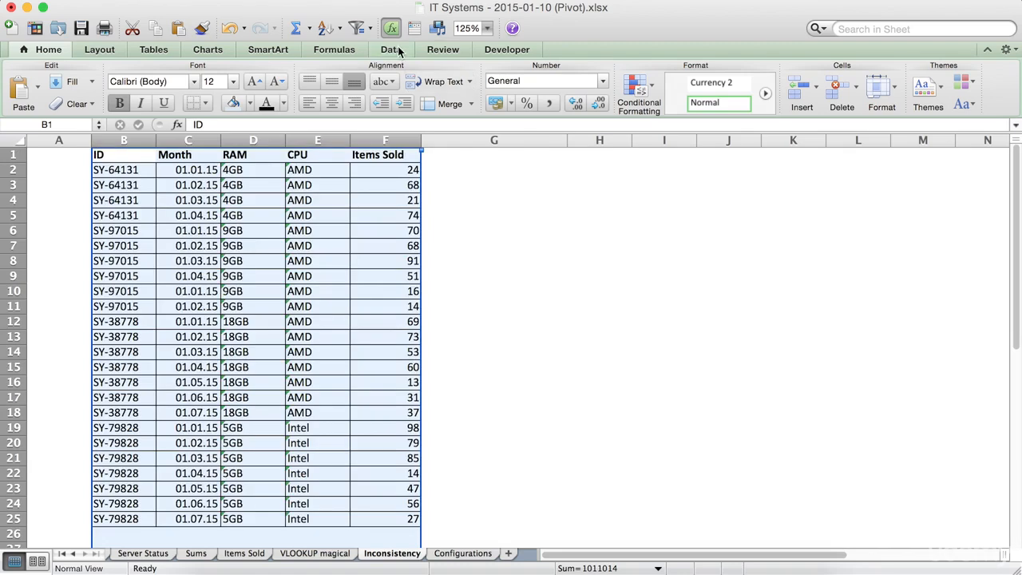
click(391, 49)
click(60, 89)
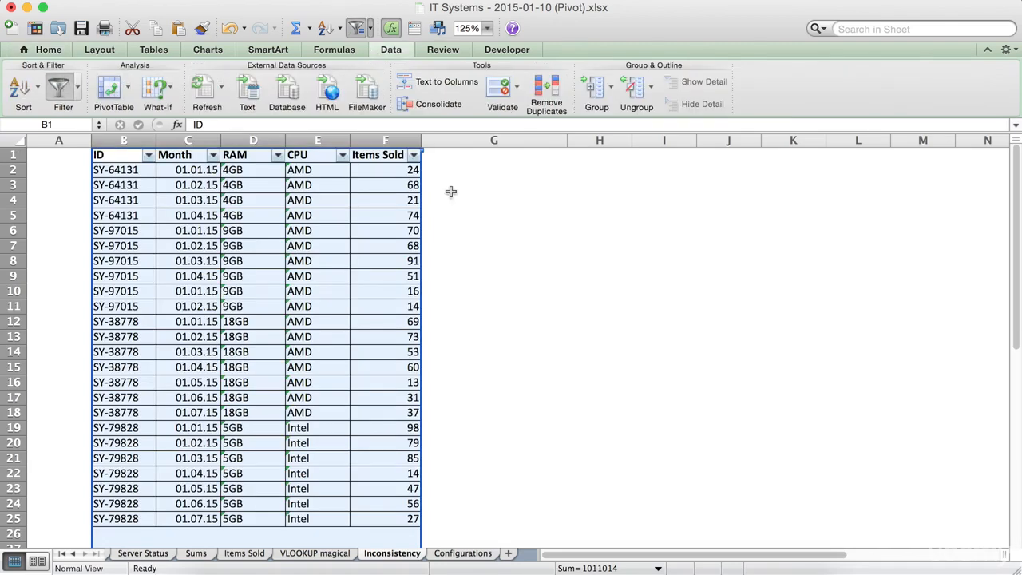
click(493, 229)
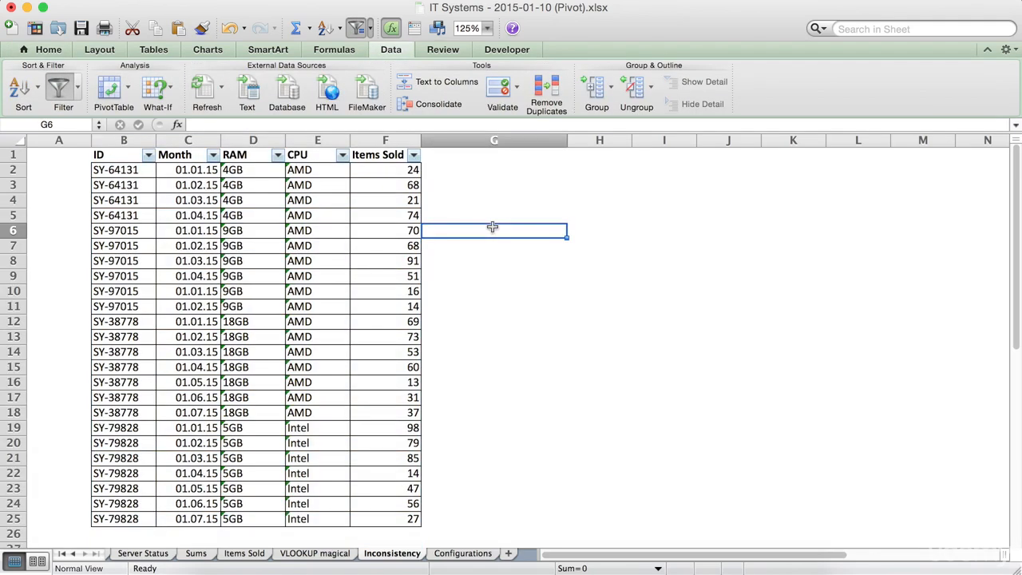
Filter the Month column to show only Januar 2015
click(213, 155)
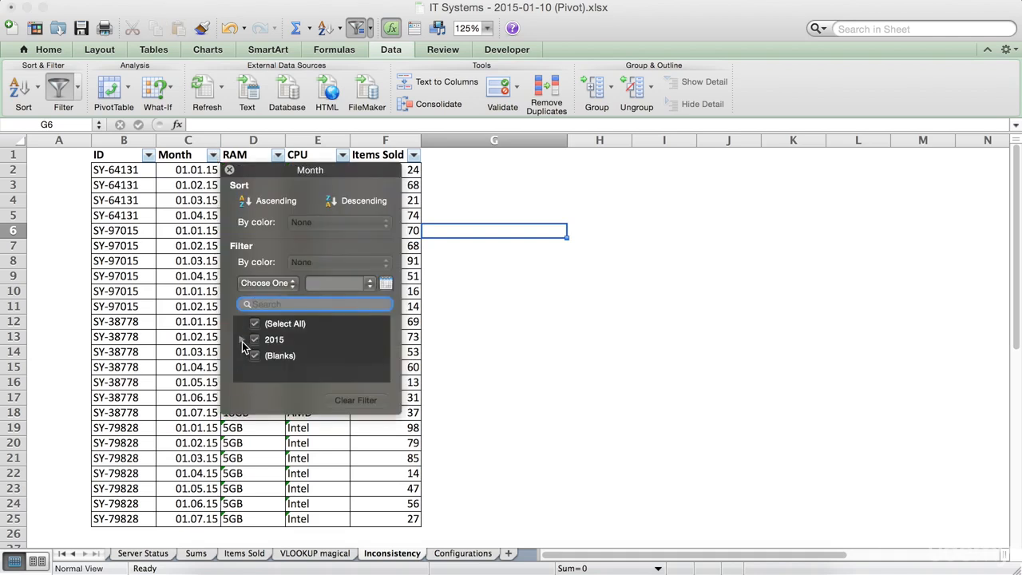
click(254, 324)
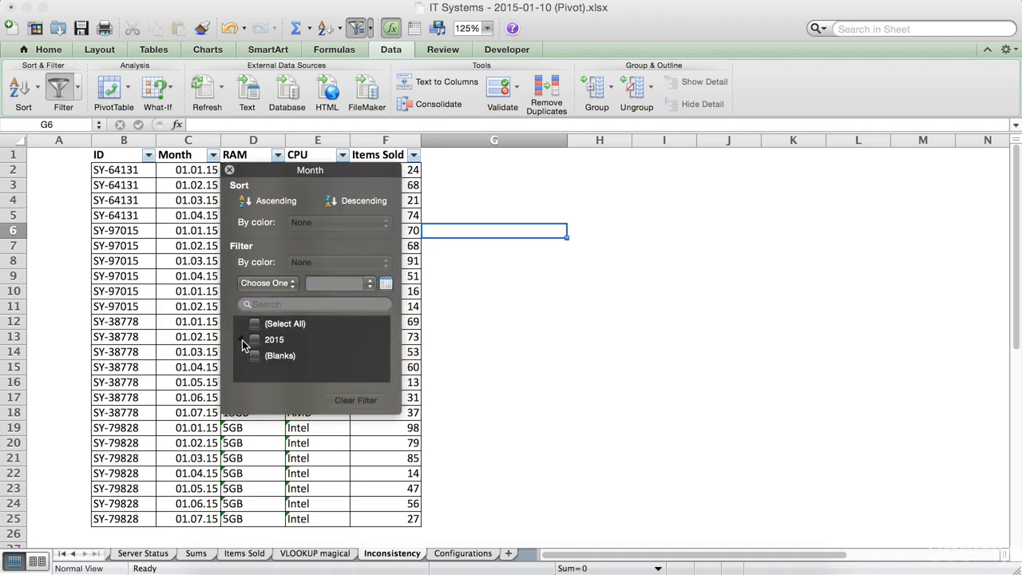
click(242, 339)
click(266, 357)
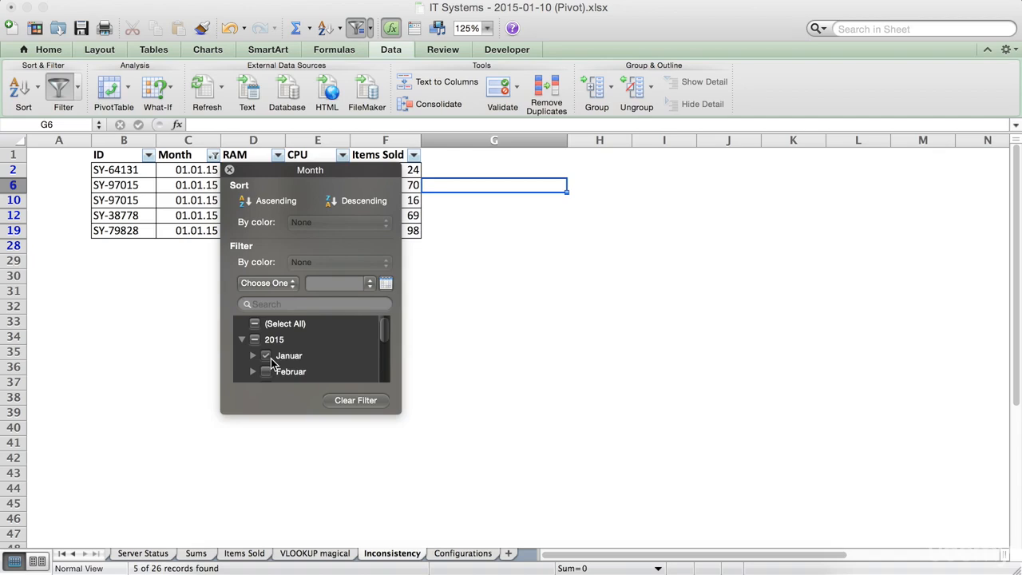
click(506, 338)
Check the sum of the filtered Items Sold values and clear the Month filter
drag(389, 168, 395, 231)
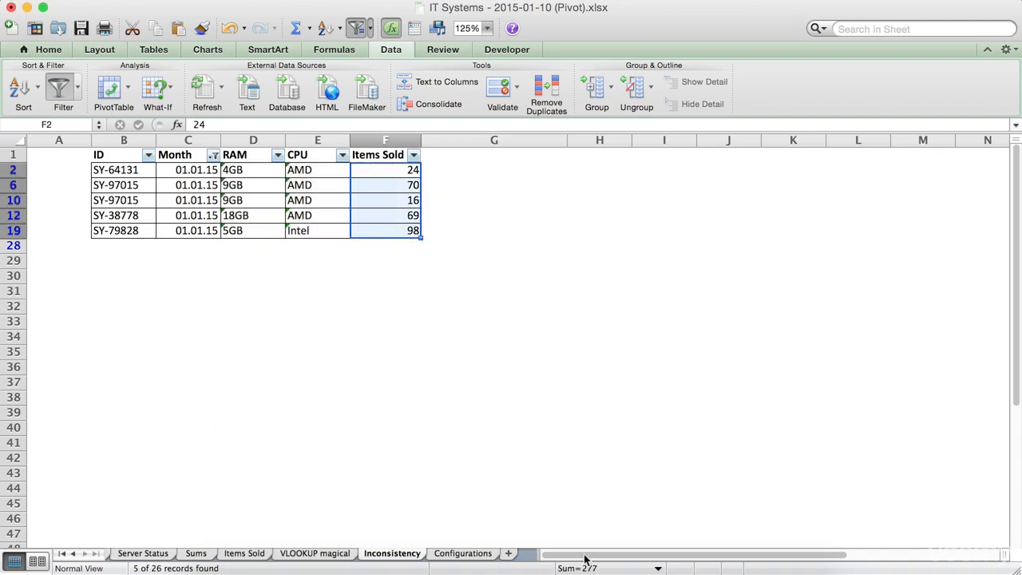
click(569, 306)
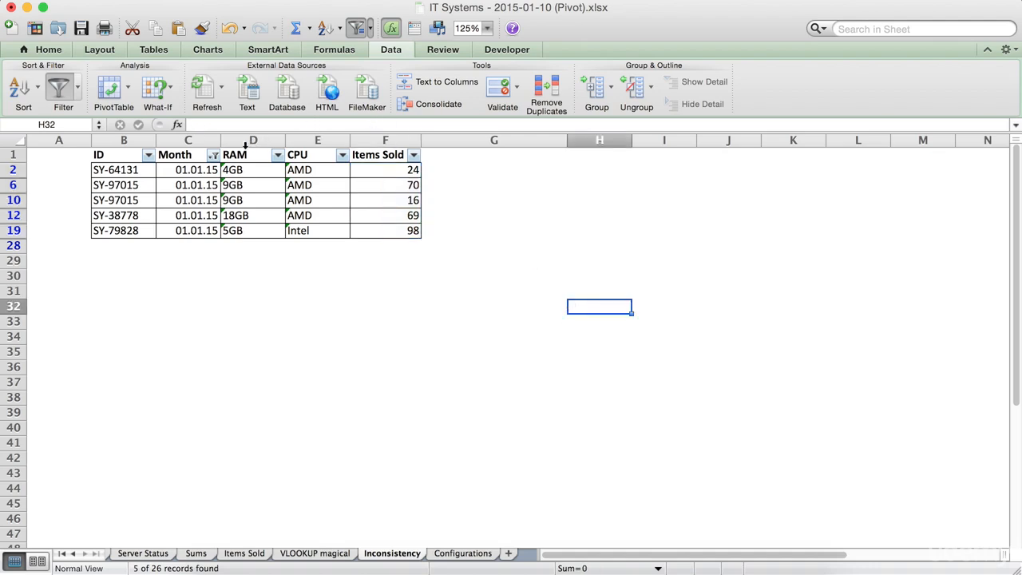
click(213, 155)
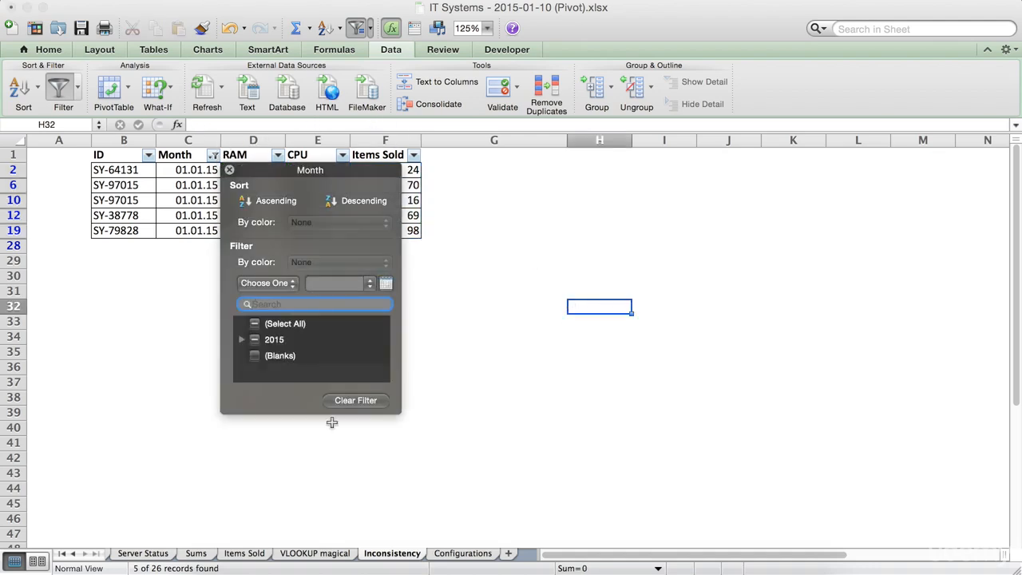
click(360, 400)
click(571, 338)
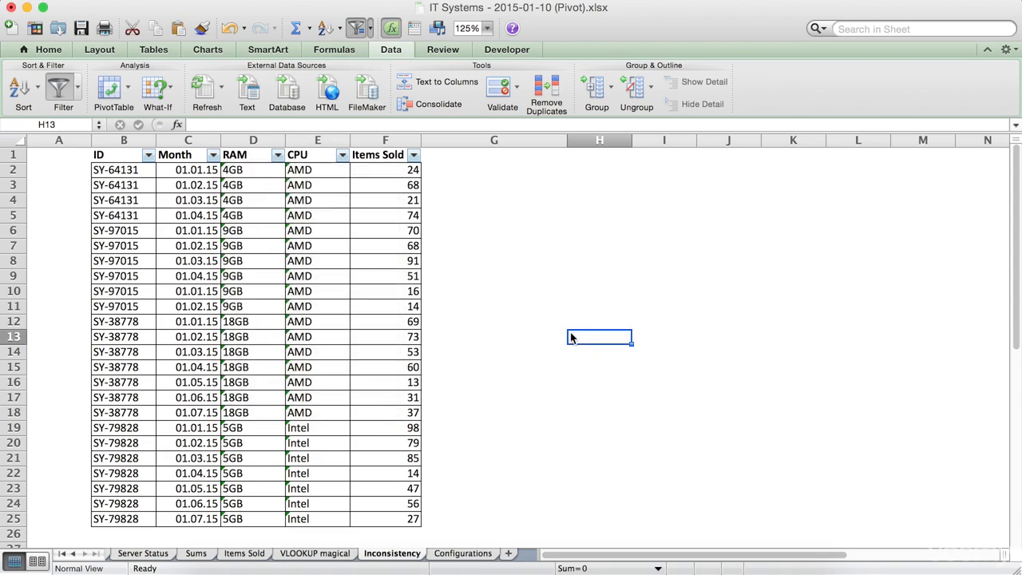
Filter the RAM column to show only the 4GB systems
click(277, 155)
click(319, 323)
click(319, 355)
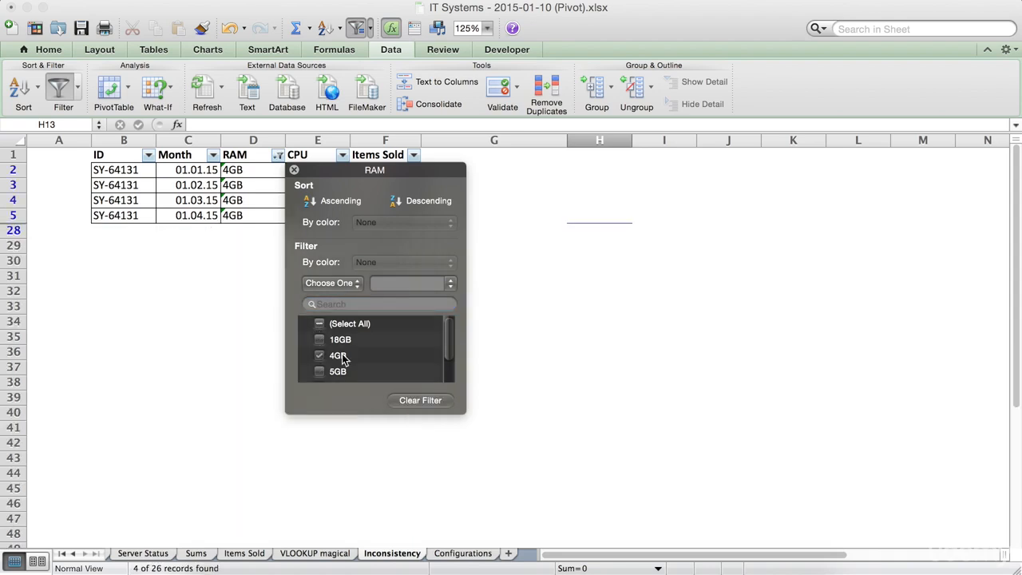
click(493, 372)
Check the Items Sold sum and the IDs of the 4GB systems, and clear the RAM filter
drag(382, 170, 384, 216)
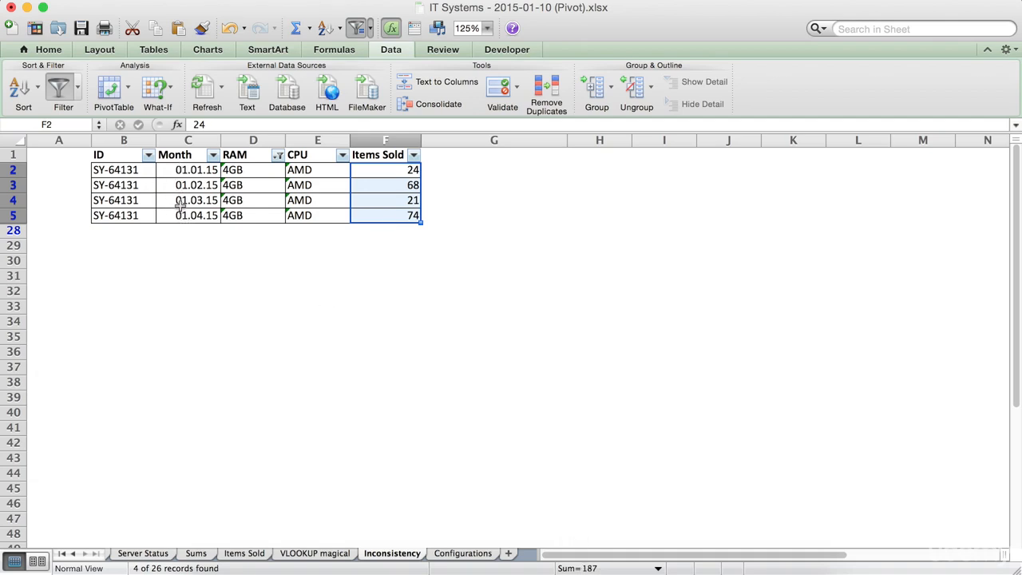
drag(116, 169, 115, 214)
click(331, 323)
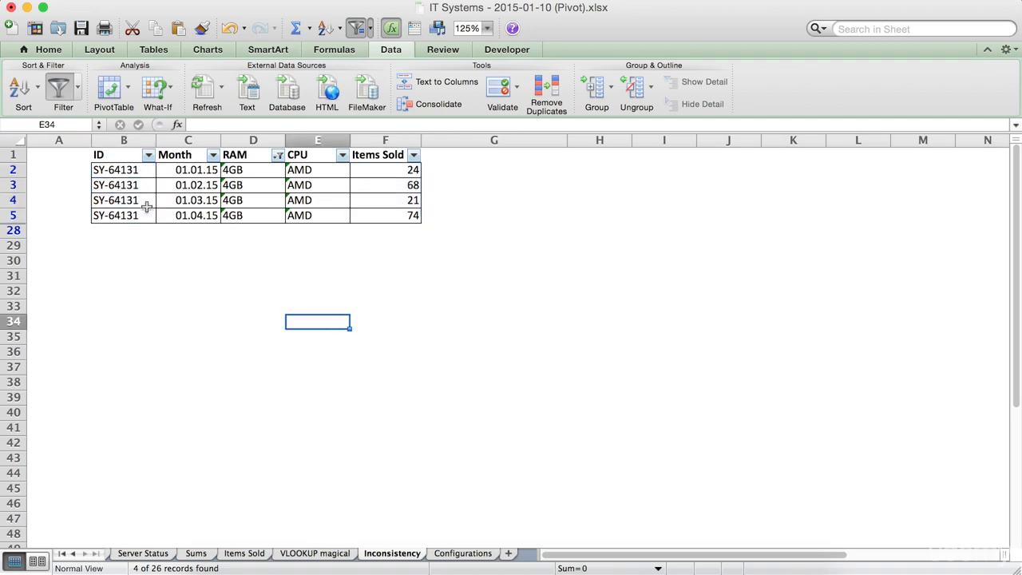
click(277, 155)
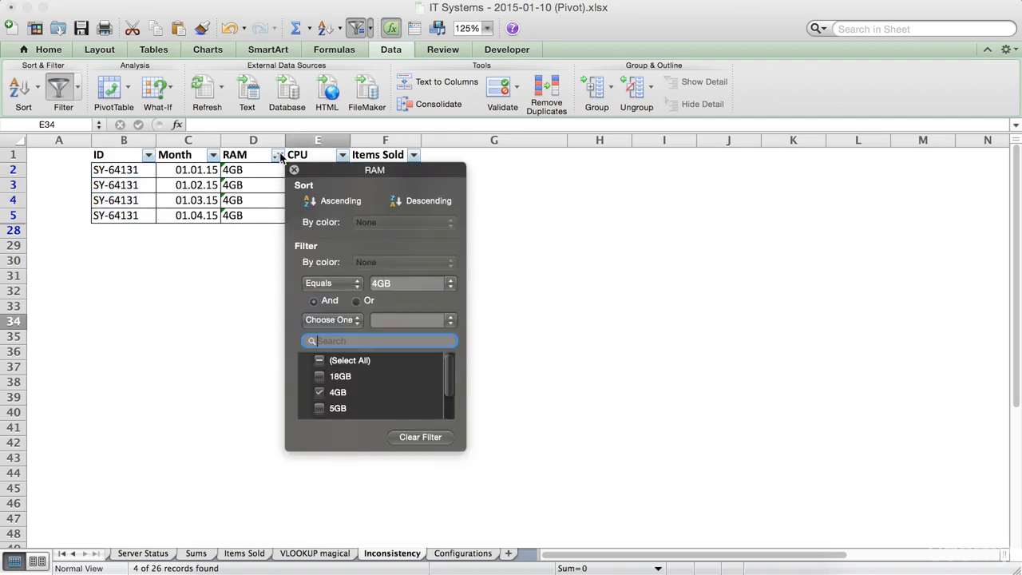
click(415, 437)
click(557, 372)
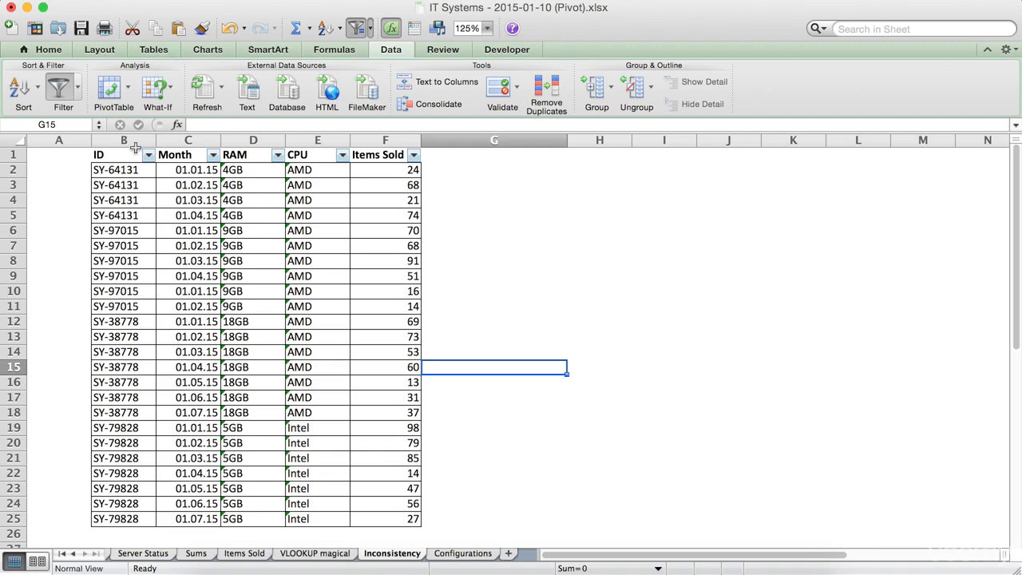
Create a PivotTable from B1:F25 and remove the Month, ID and Items Sold fields from its layout areas
drag(116, 151, 371, 518)
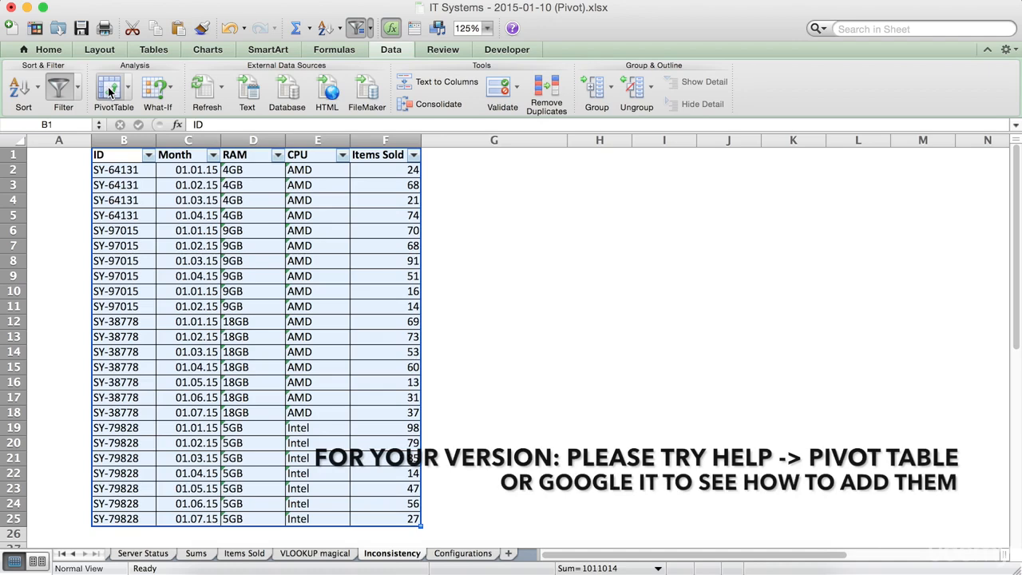
click(109, 90)
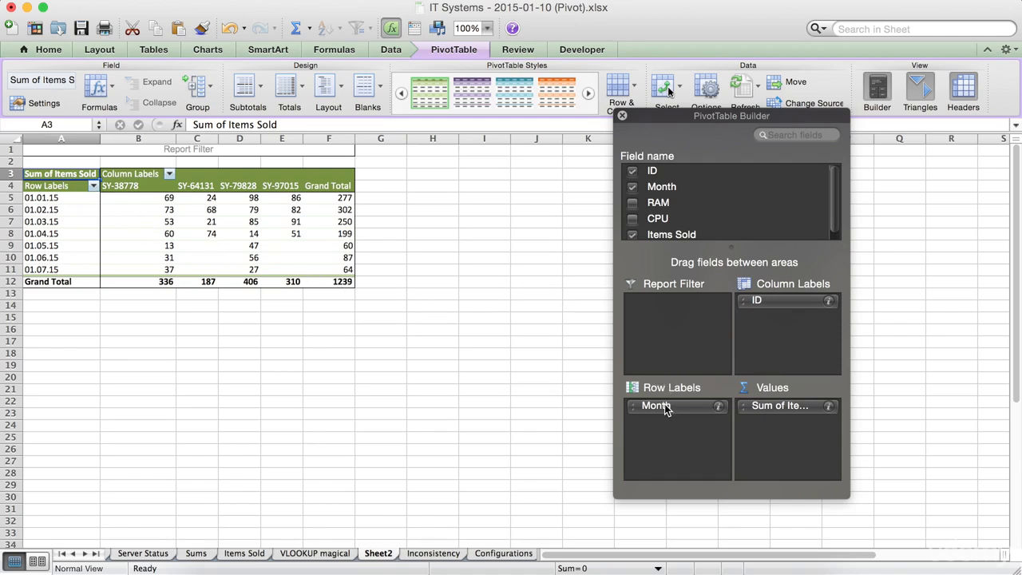
drag(666, 405, 669, 211)
drag(761, 303, 691, 204)
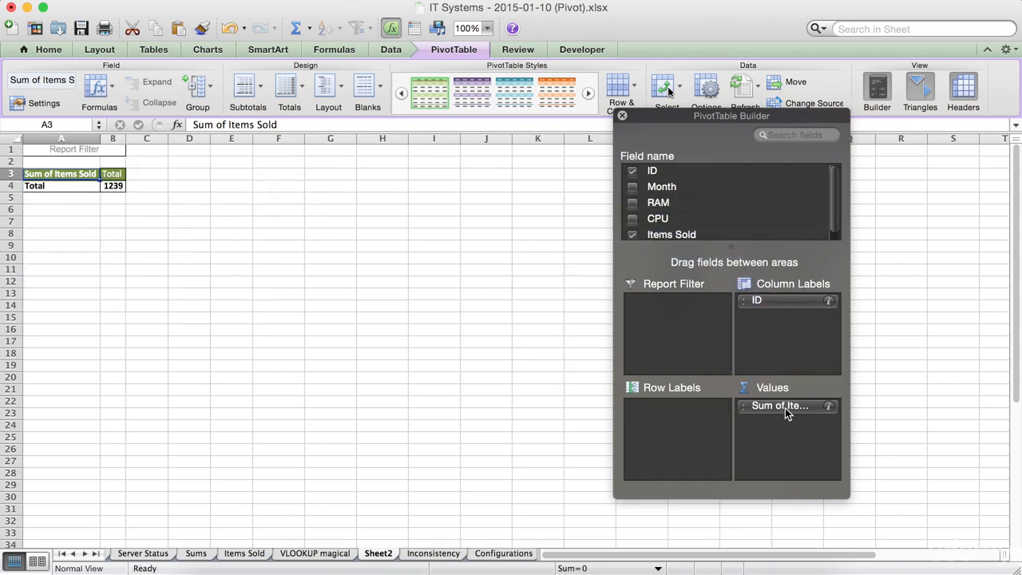
drag(784, 413, 720, 218)
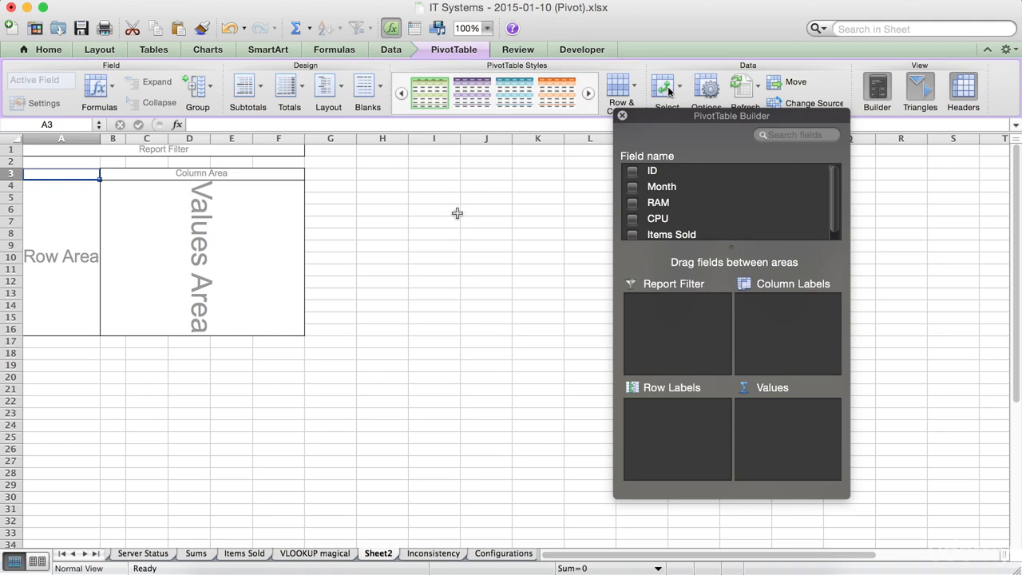
Lay out the PivotTable with Month as row labels and the sum of Items Sold as values
drag(668, 194, 681, 427)
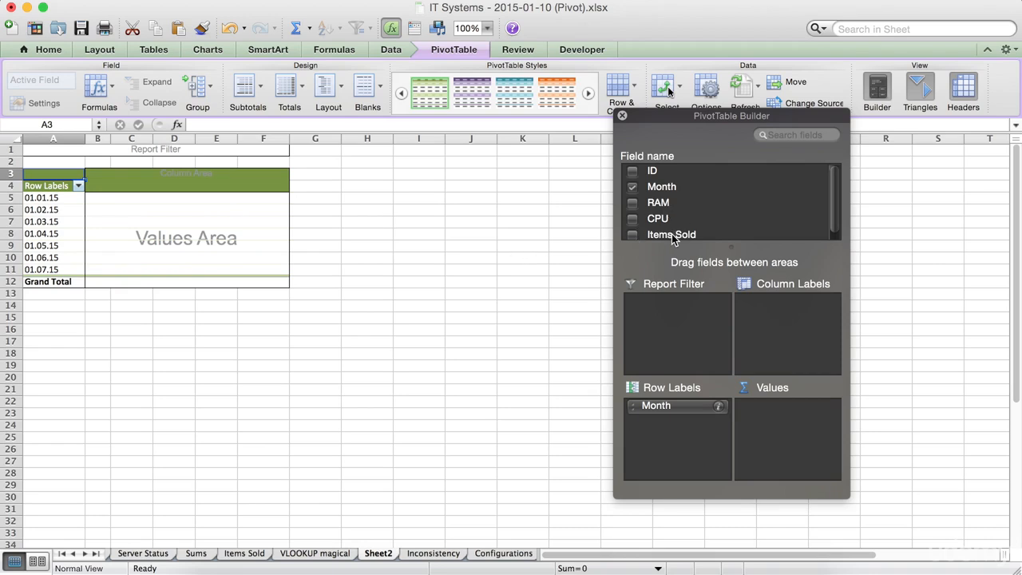
drag(672, 238, 772, 433)
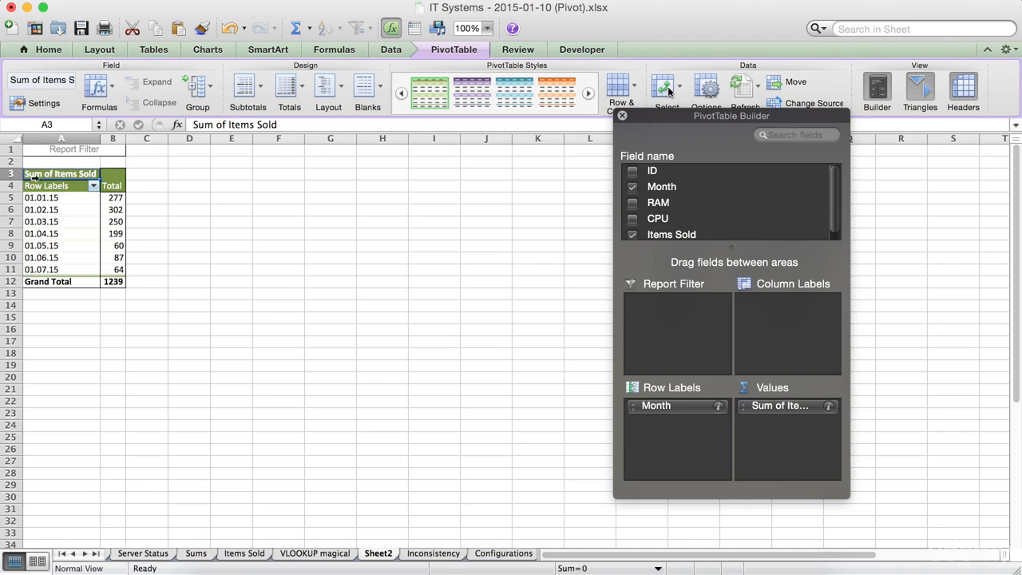
click(113, 198)
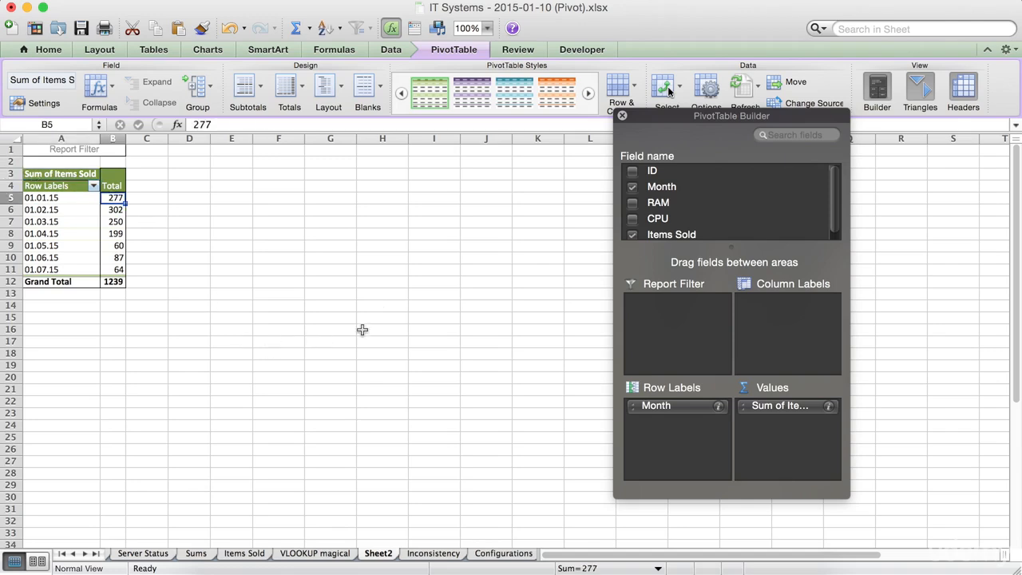
Summarise the PivotTable's Items Sold values by Count
click(764, 424)
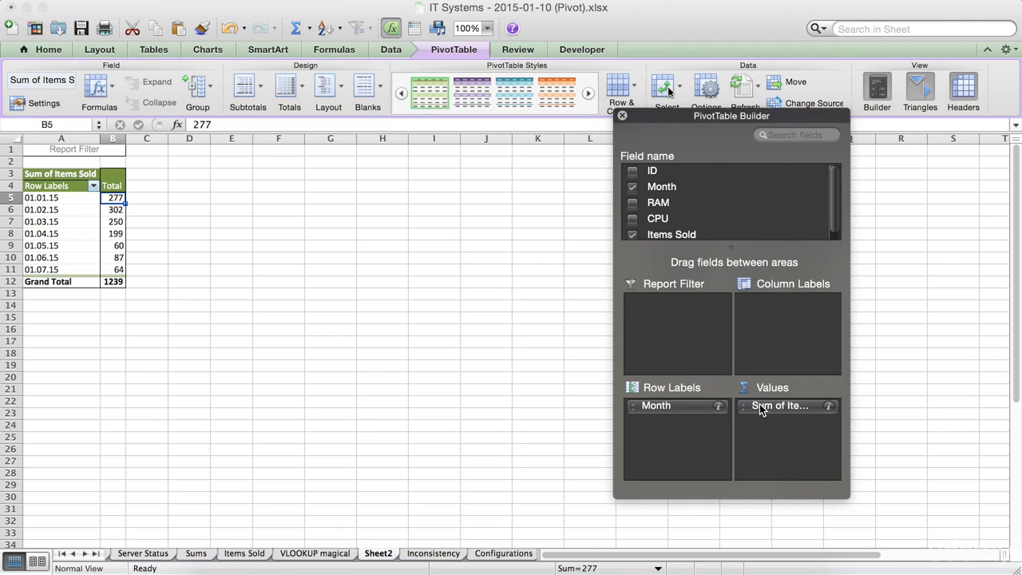
click(829, 406)
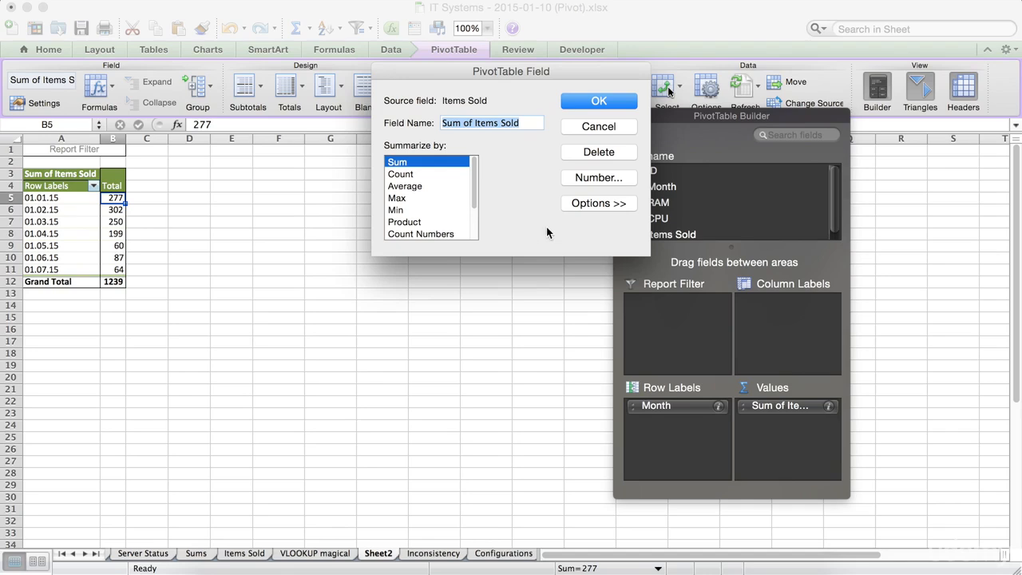
click(403, 174)
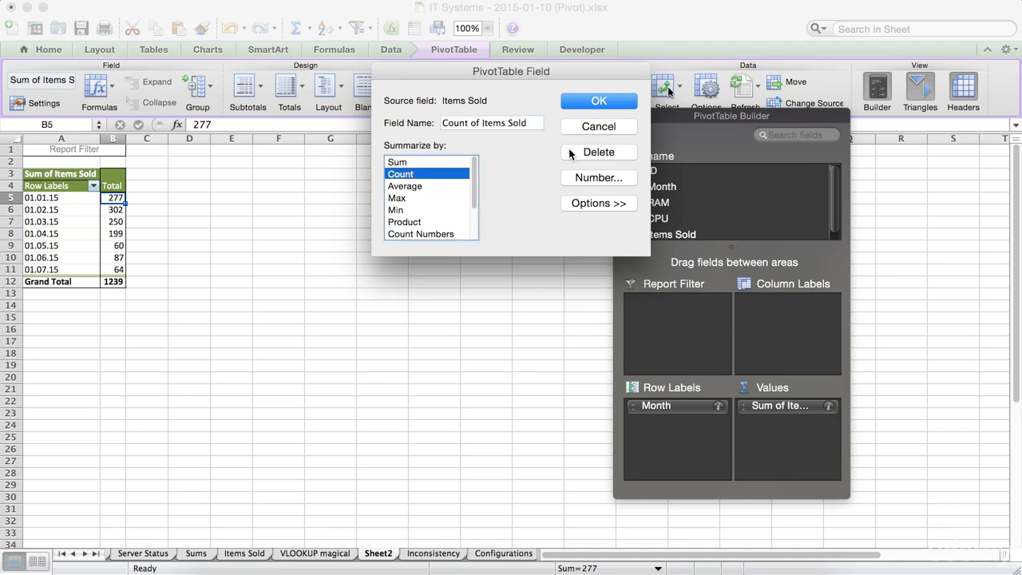
click(597, 101)
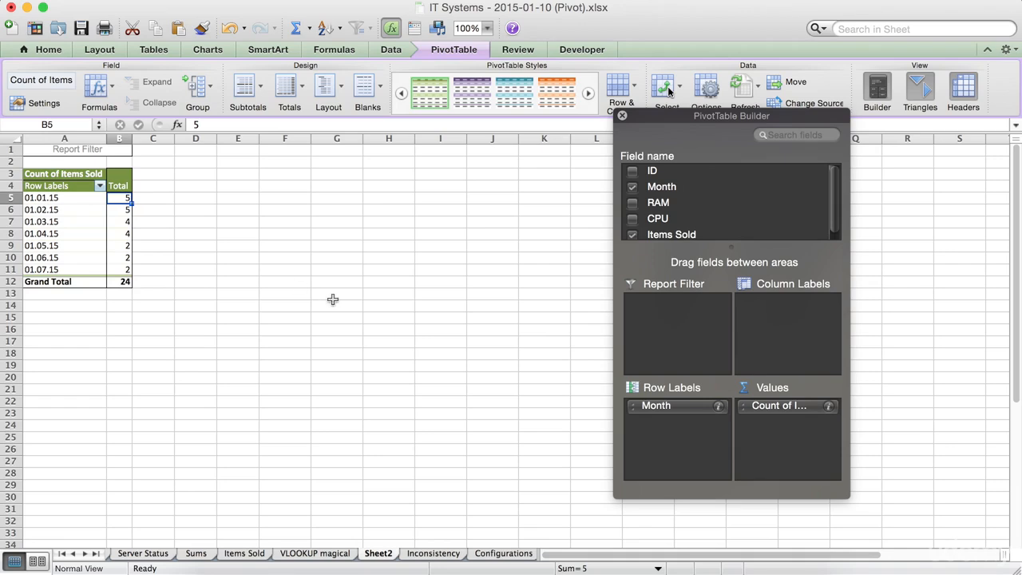
Switch the PivotTable's Items Sold values back to being summarised by Sum
click(827, 408)
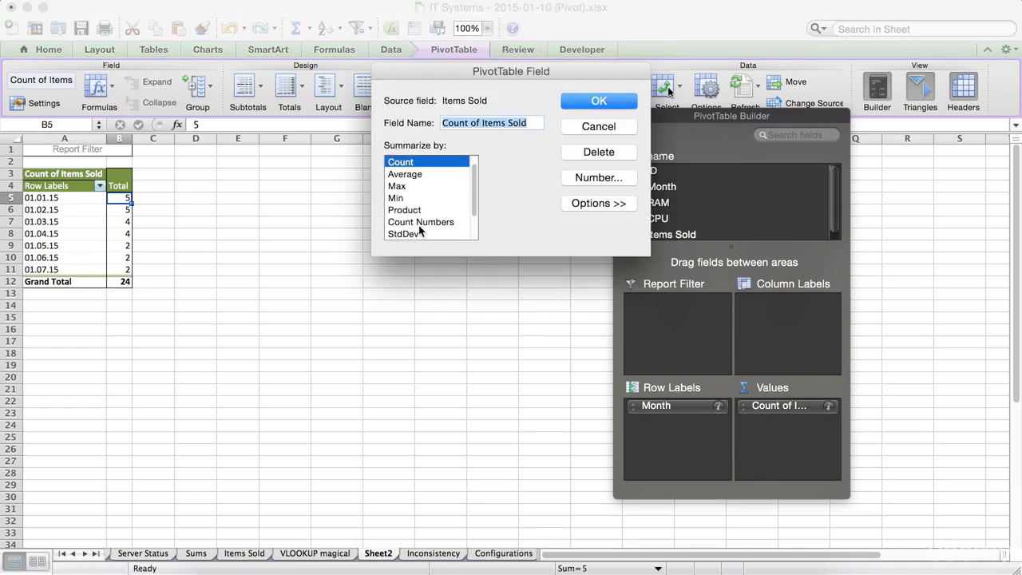
scroll(420, 230, down, 3)
scroll(420, 231, up, 3)
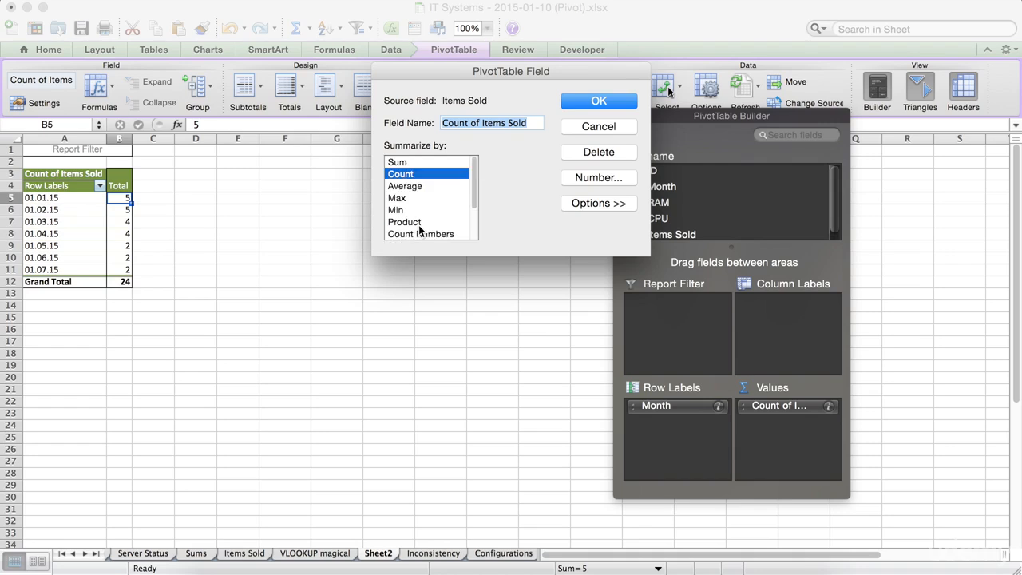
click(396, 162)
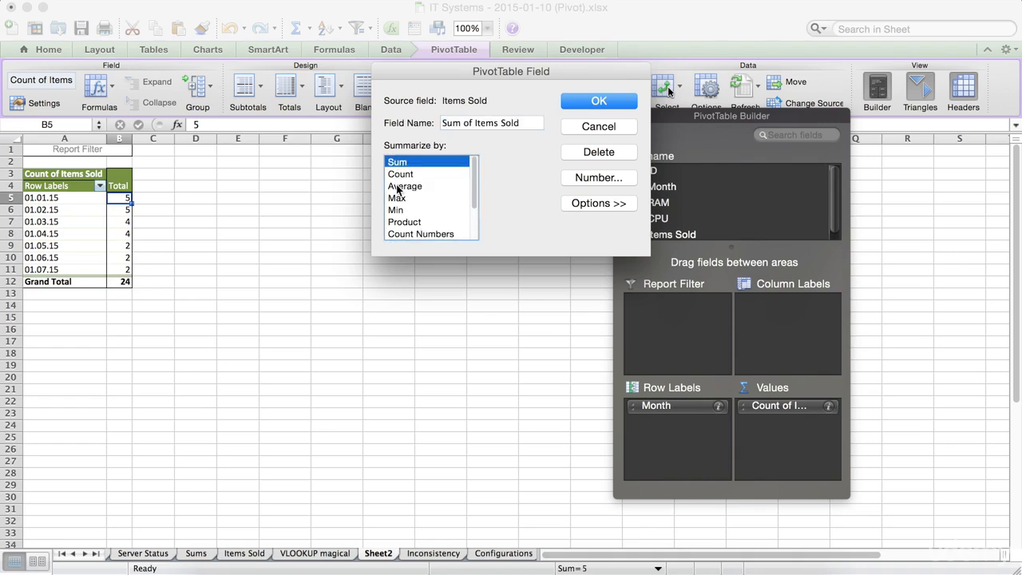
click(591, 102)
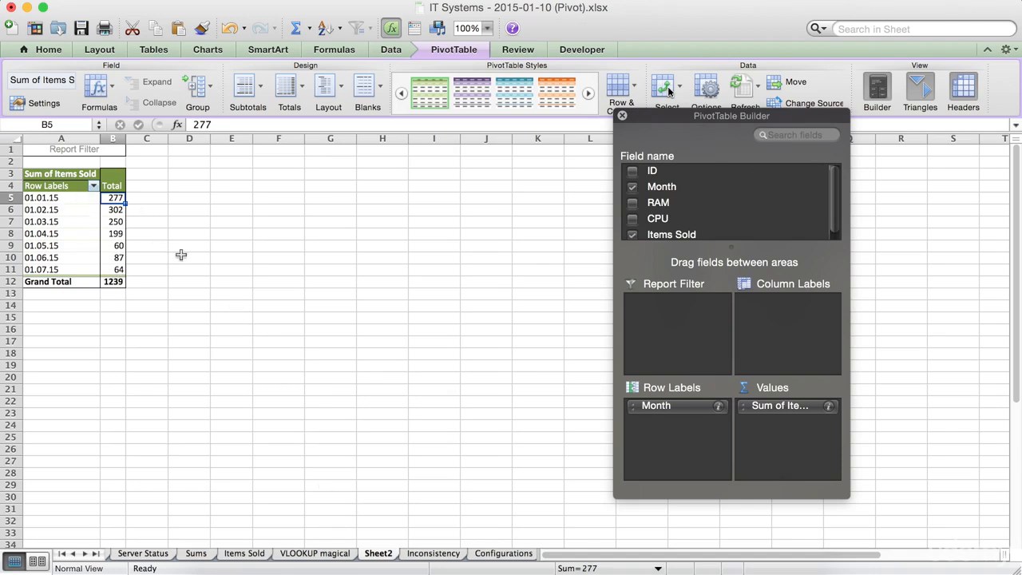
Set the zoom of the PivotTable sheet to 125% and deselect the PivotTable
click(486, 28)
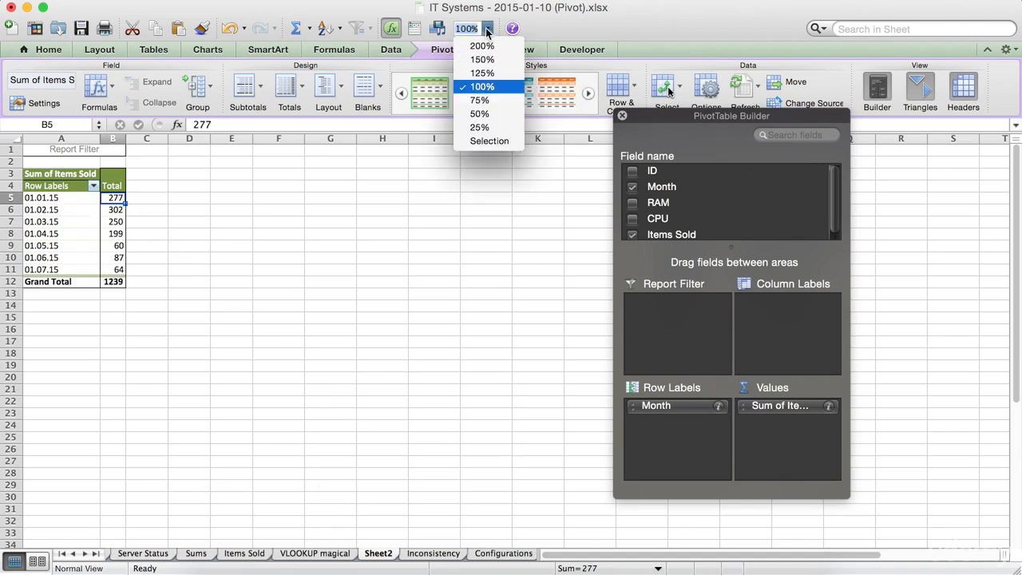
click(473, 73)
click(321, 262)
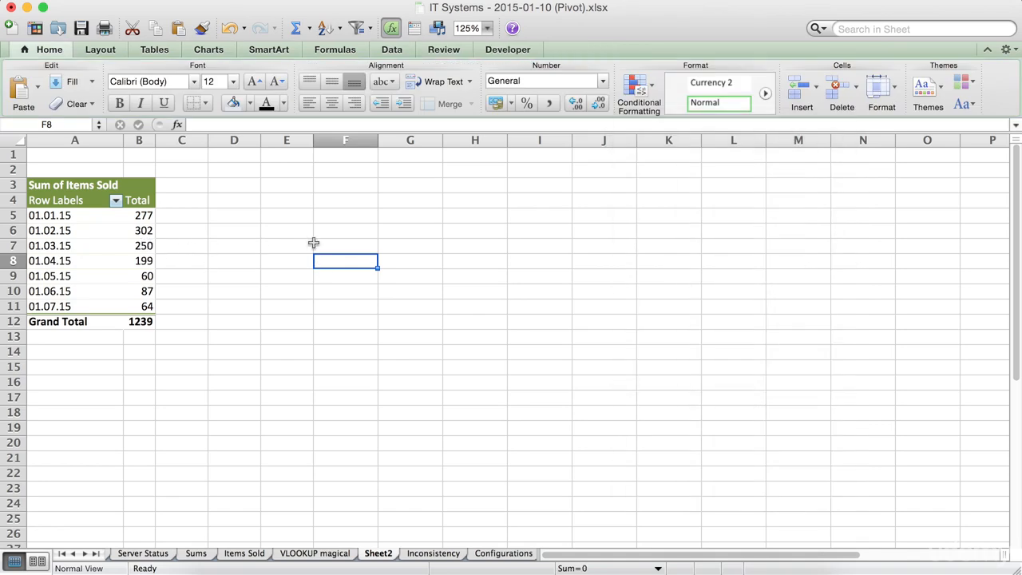
Compare the source data on the Inconsistency sheet with the PivotTable on Sheet2 and review the PivotTable's tools
click(427, 554)
click(252, 231)
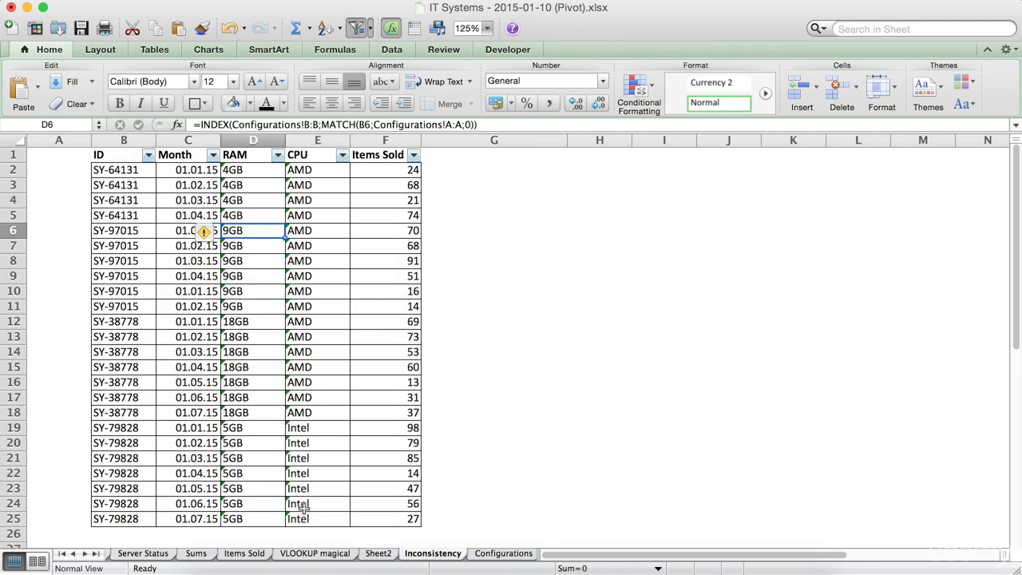
click(377, 552)
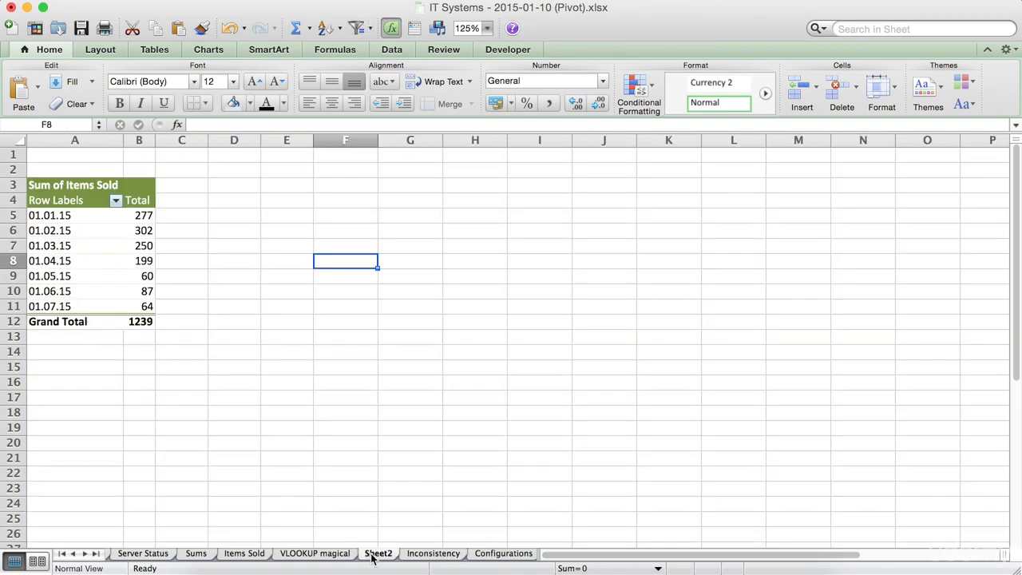
click(115, 266)
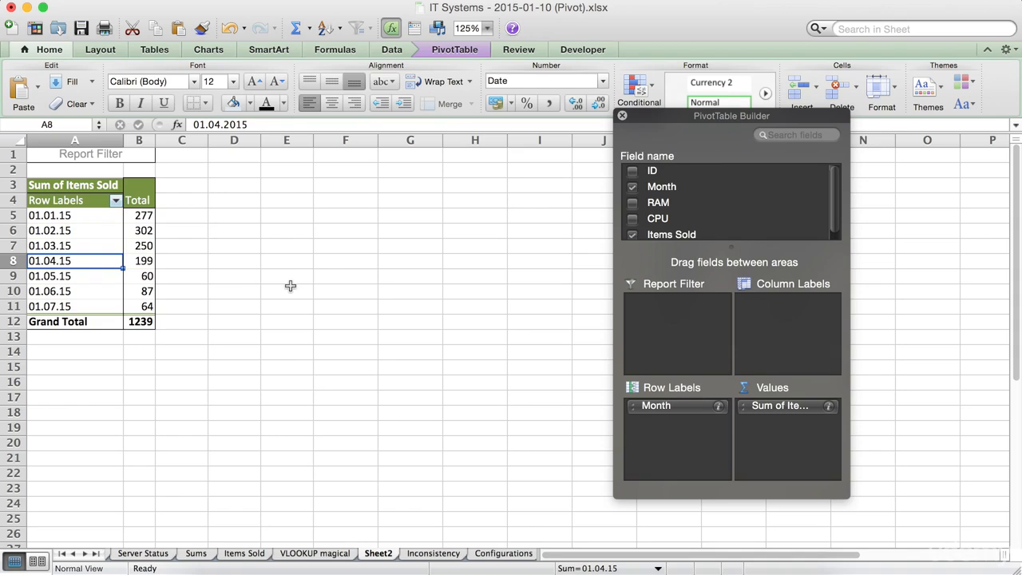
click(454, 50)
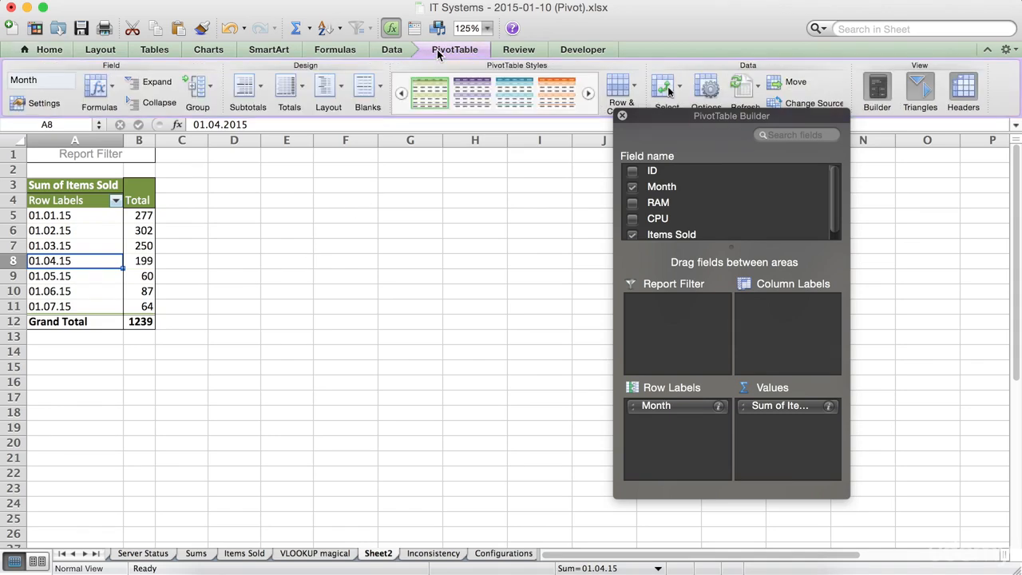
click(354, 241)
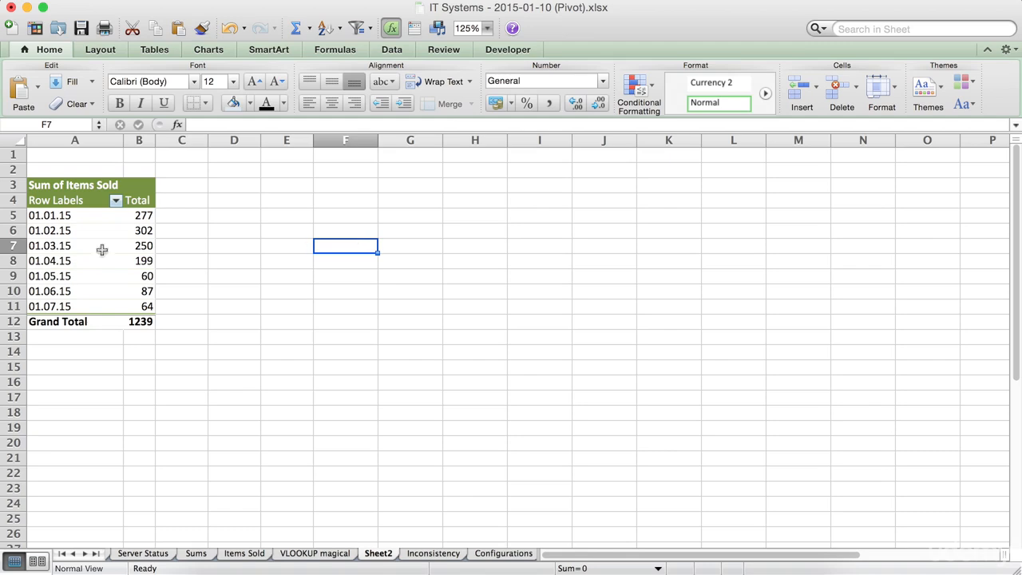
Refresh the data of the PivotTable on Sheet2 and deselect it
click(76, 253)
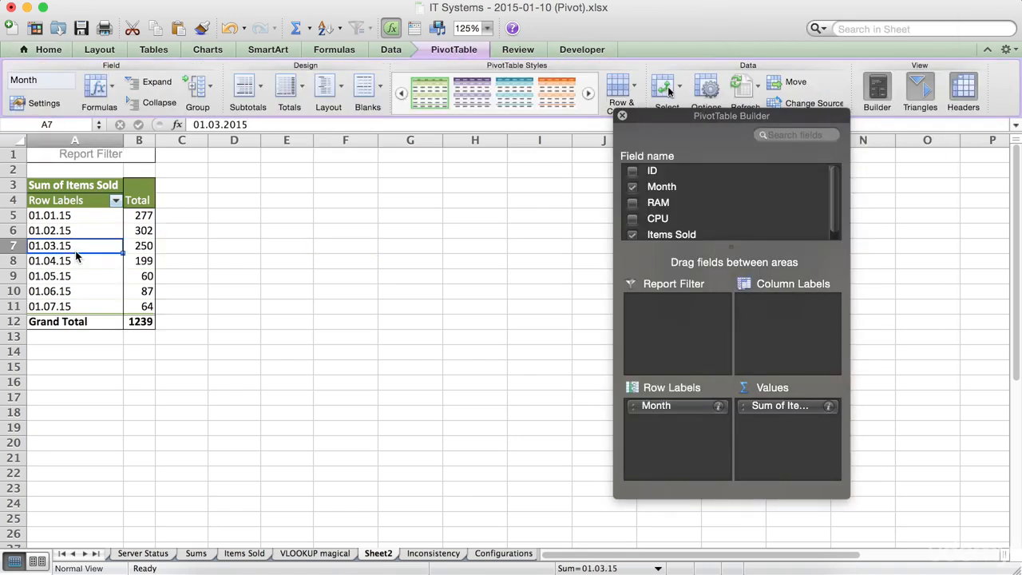
right_click(77, 255)
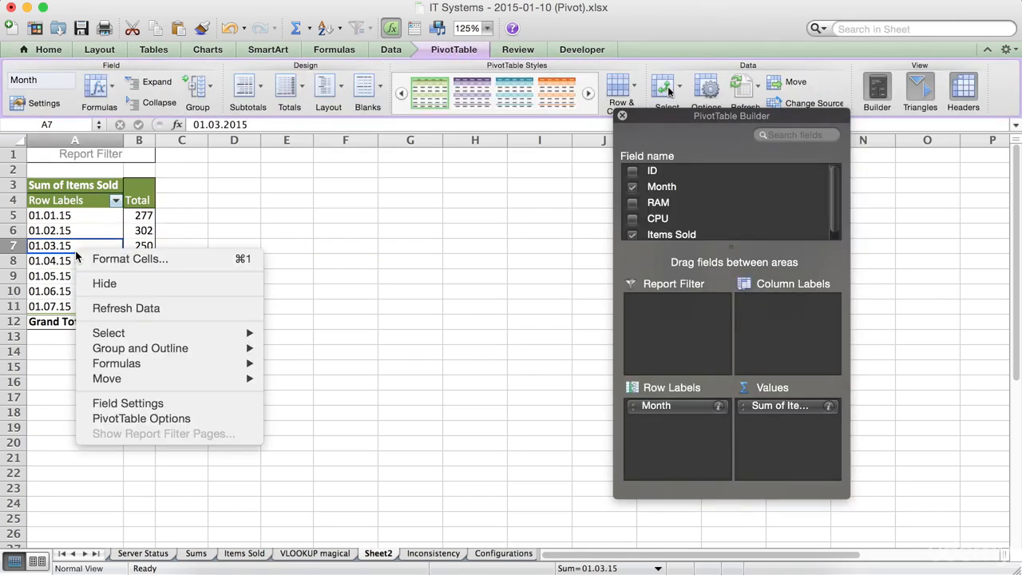
click(123, 309)
click(239, 305)
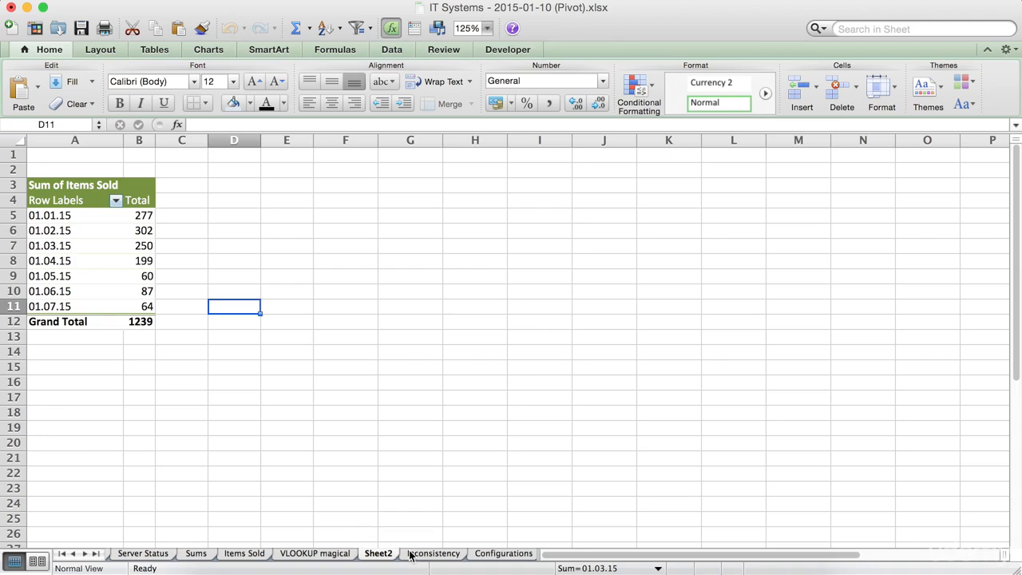
Change the Items Sold value in cell F2 of the Inconsistency sheet to 25
click(431, 553)
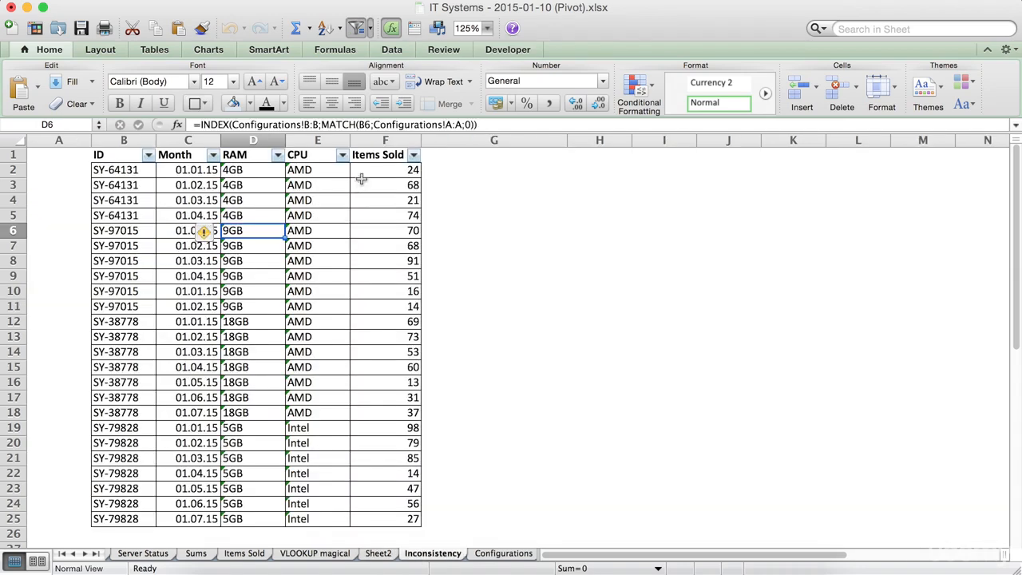
click(369, 171)
click(279, 125)
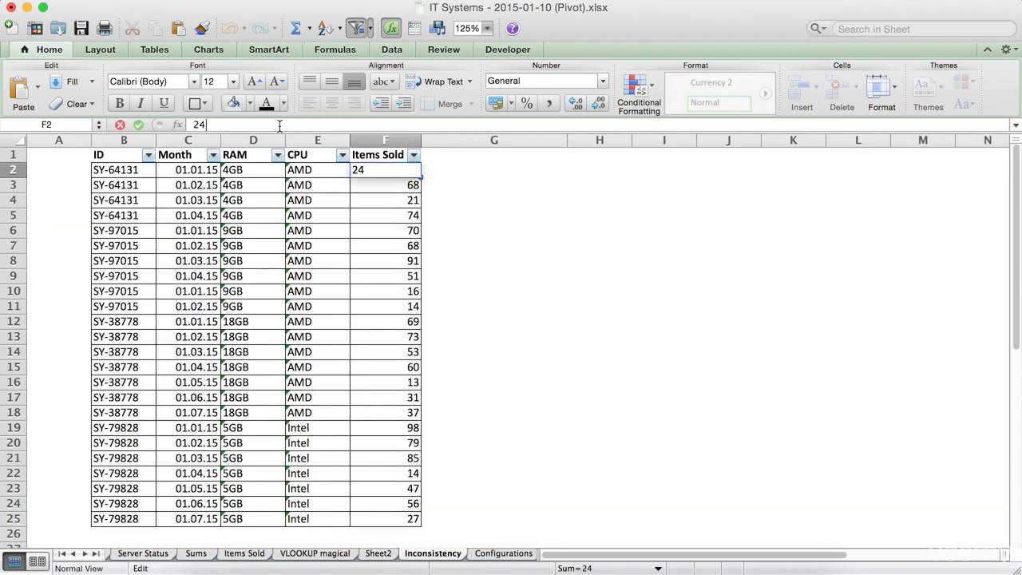
key(BackSpace)
text(5)
key(Return)
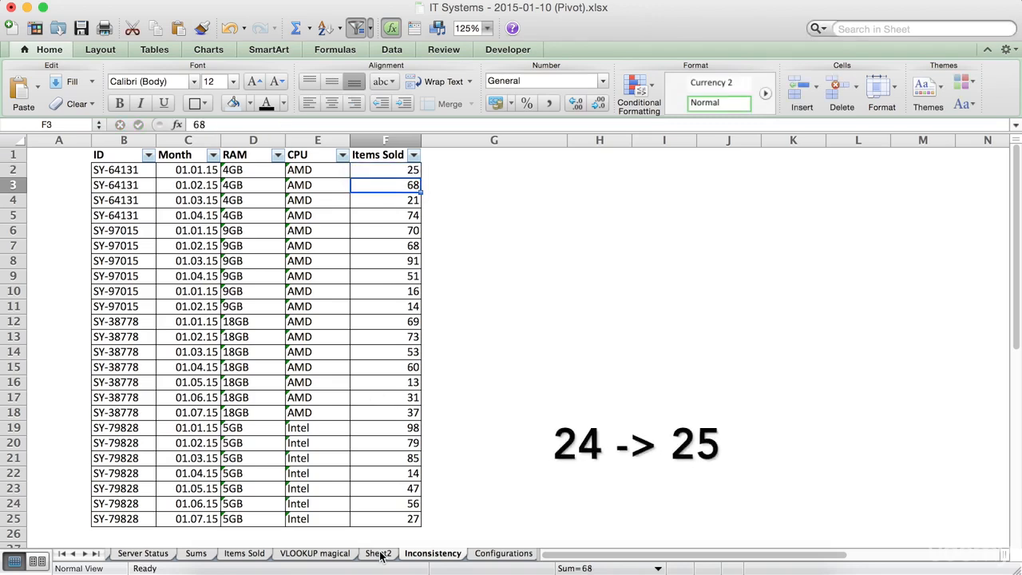
Refresh the PivotTable on Sheet2 so it picks up the edited source value
click(379, 553)
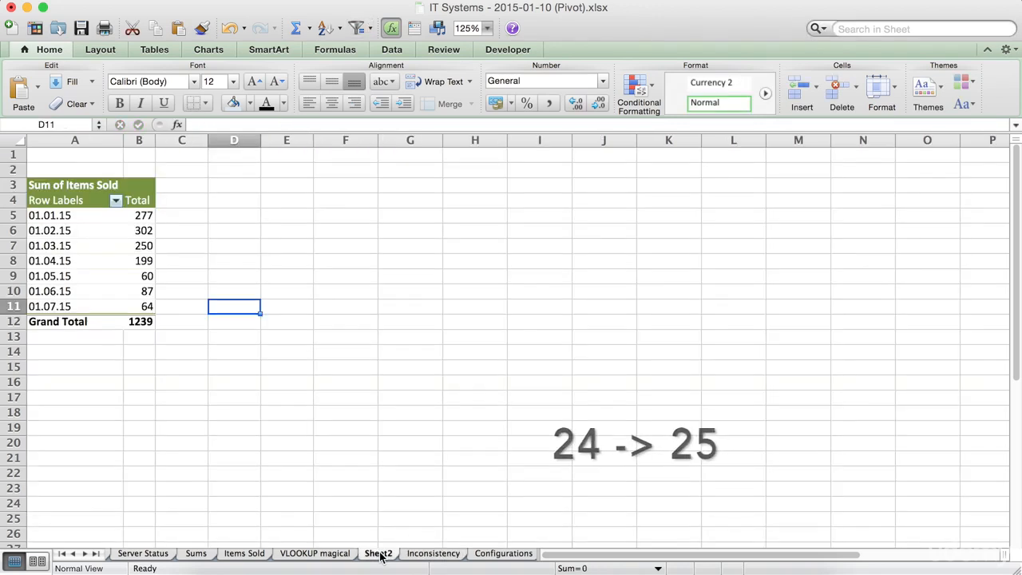
click(130, 214)
right_click(131, 214)
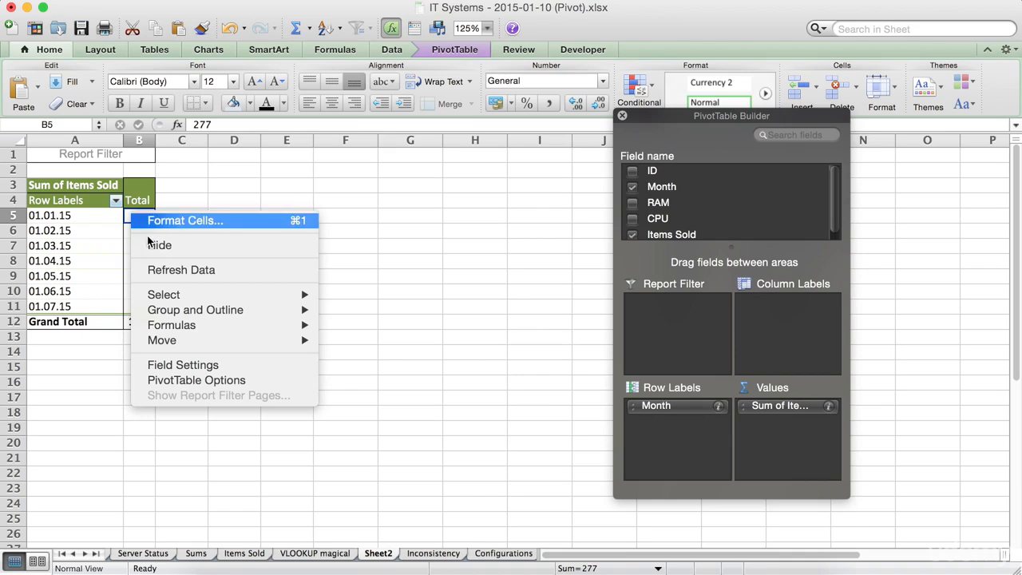
click(169, 270)
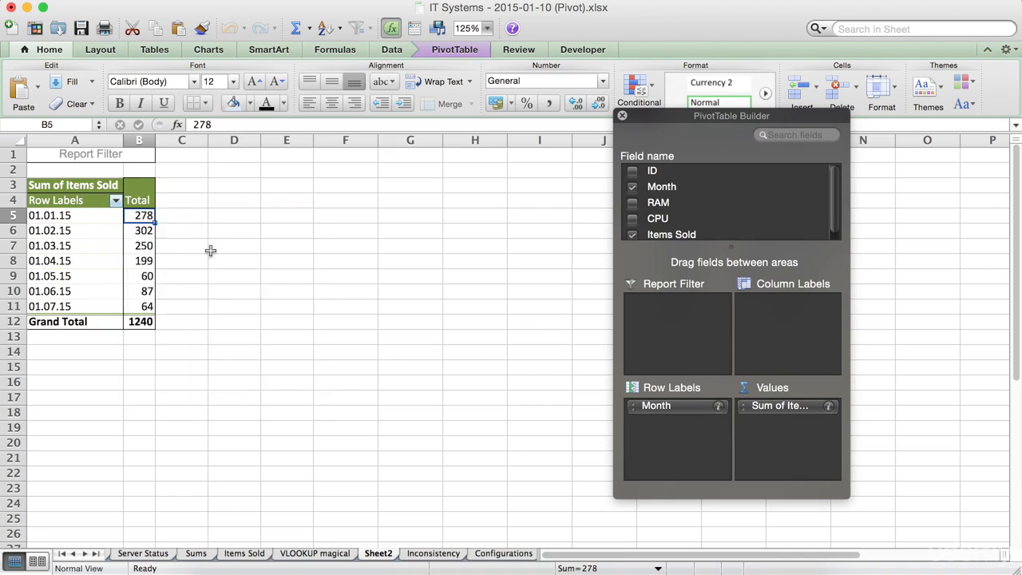
click(212, 259)
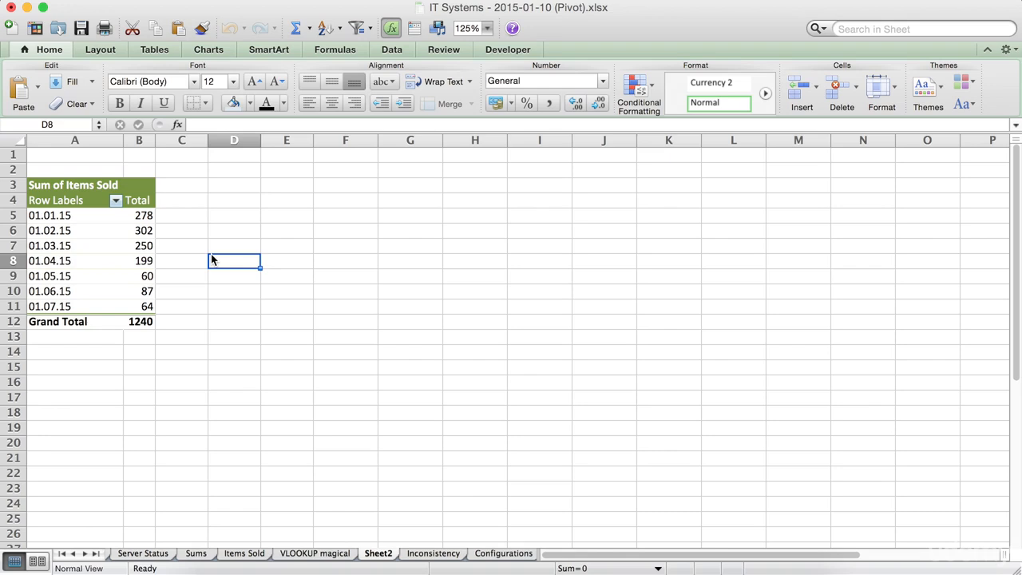
Check the sum of the monthly totals in B5:B11 against the PivotTable's grand total
drag(139, 216, 148, 308)
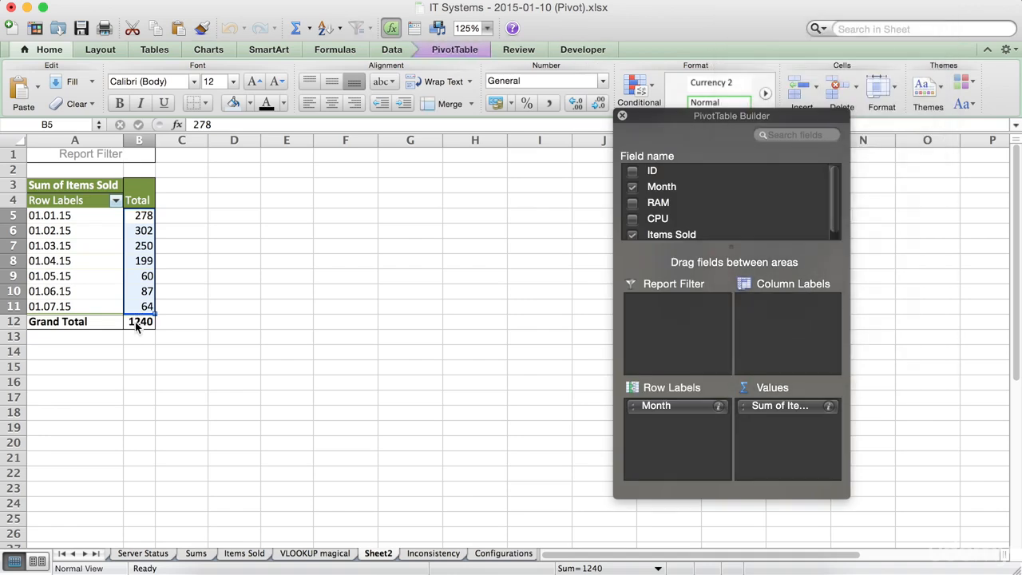
click(518, 263)
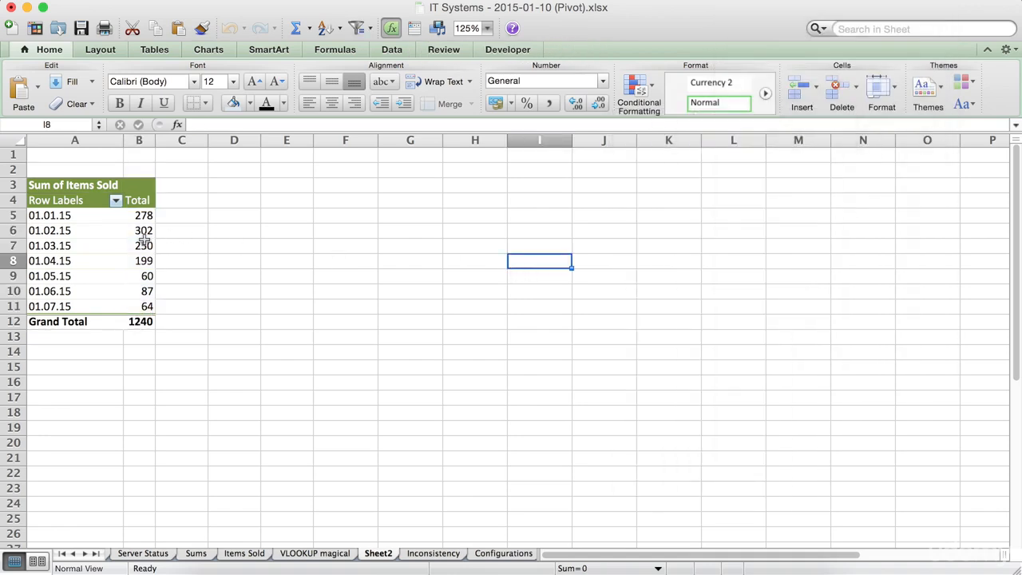
click(143, 243)
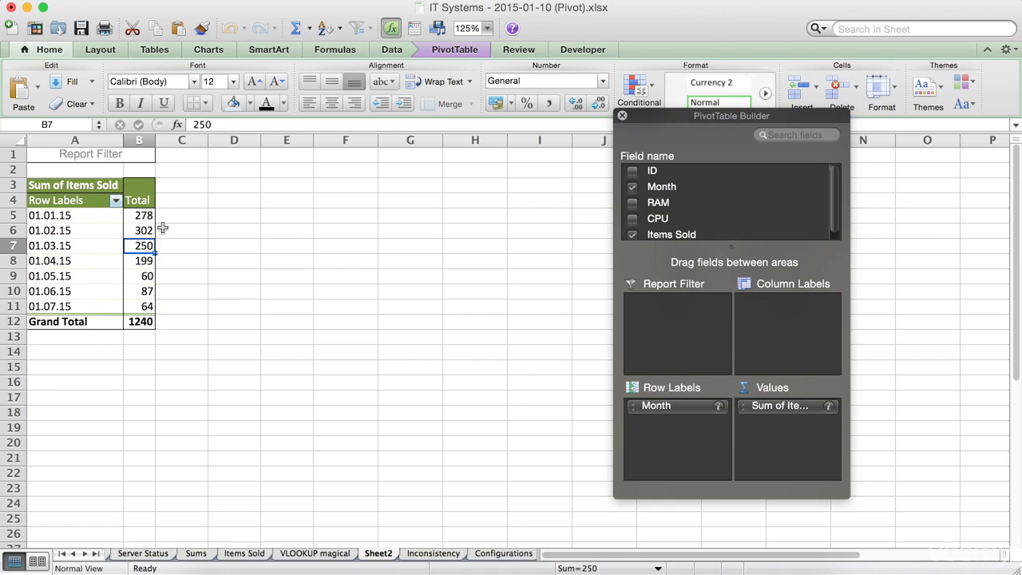
Filter the Month column on the Inconsistency sheet to show only Januar 2015
click(423, 557)
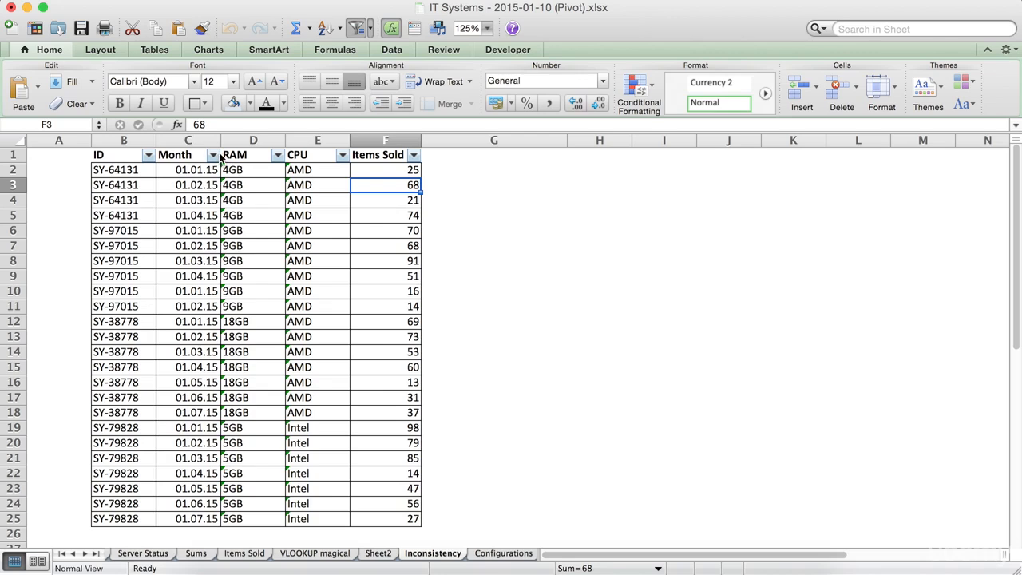
click(217, 155)
click(254, 324)
click(243, 339)
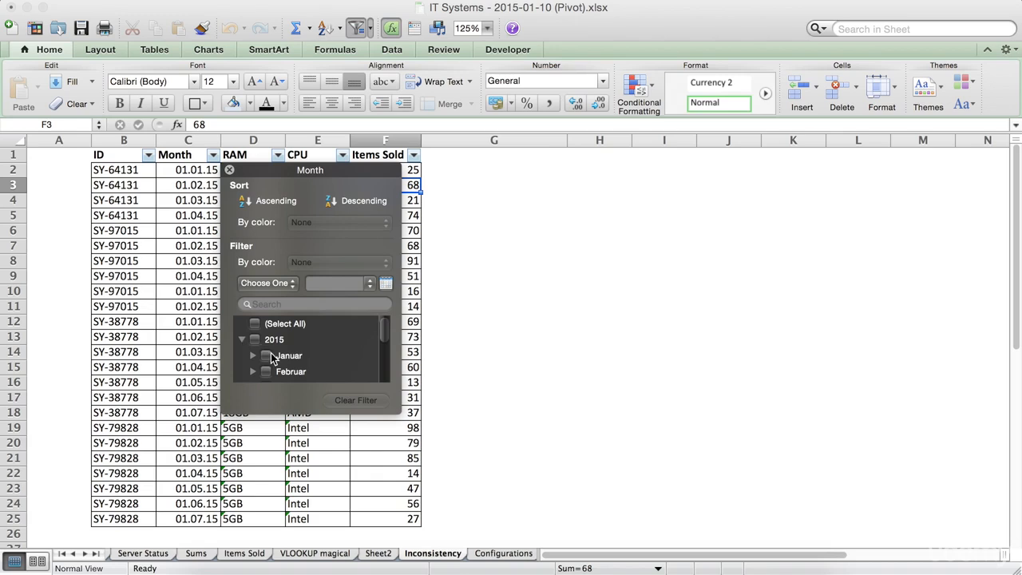
click(267, 356)
click(510, 352)
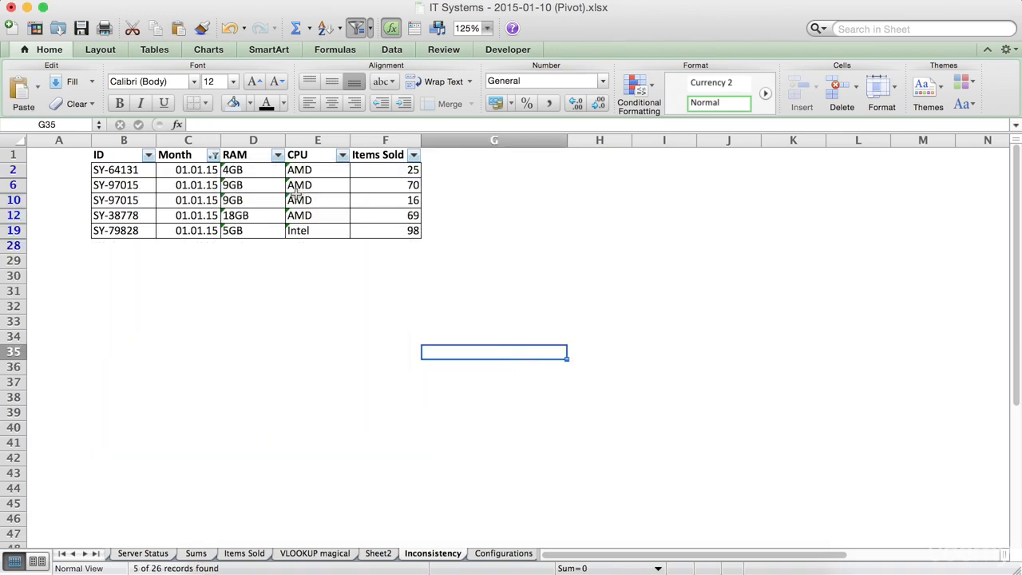
Filter the RAM column as well to show only the 4GB systems
click(277, 154)
click(318, 324)
click(323, 356)
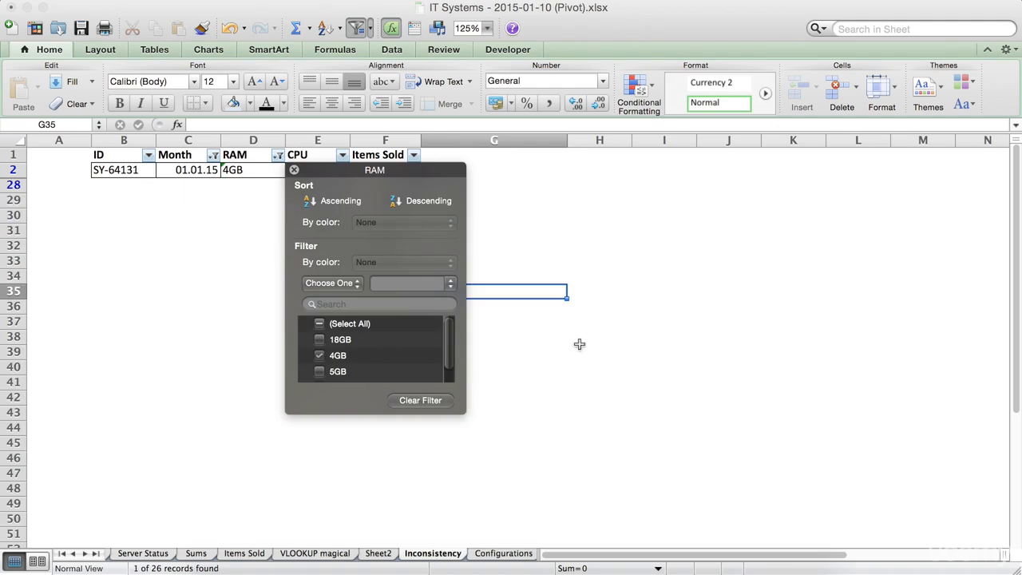
click(579, 342)
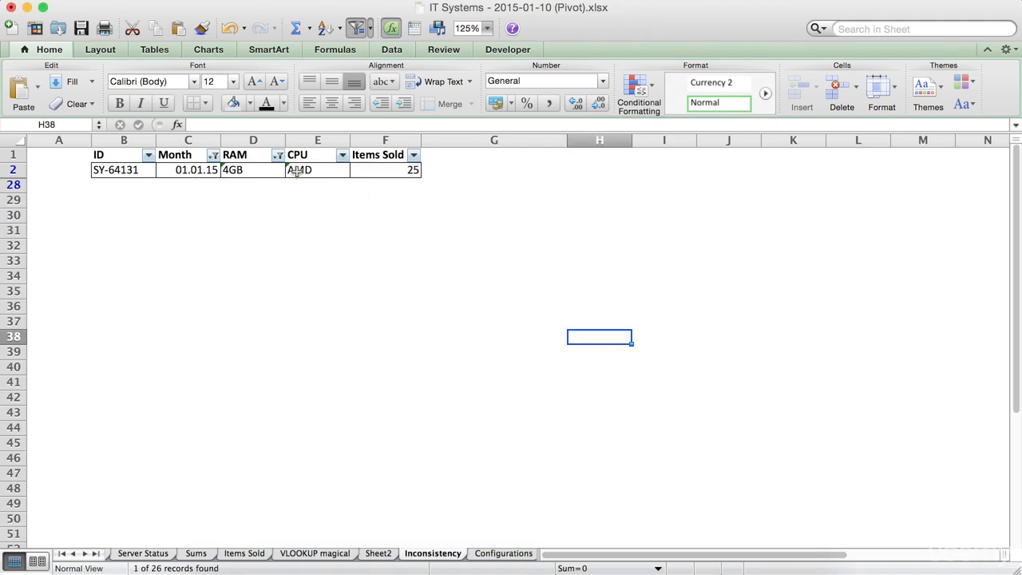
Switch the Month filter from Januar to Februar, keeping the 4GB RAM filter
click(214, 156)
click(266, 355)
click(267, 372)
click(486, 309)
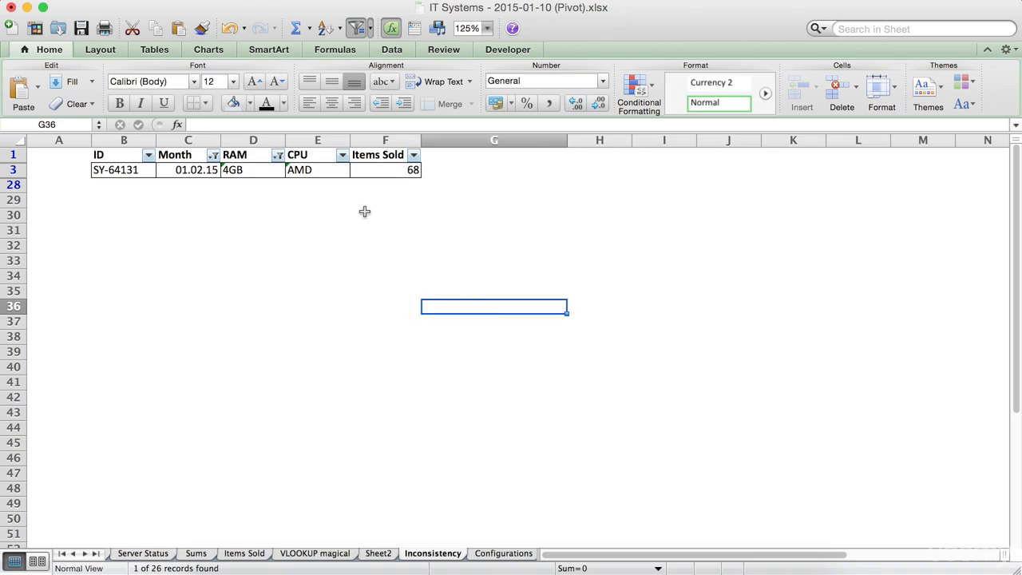
Switch the Month filter on the Inconsistency sheet to März, keeping the 4GB RAM filter
click(215, 156)
scroll(271, 361, down, 1)
click(266, 358)
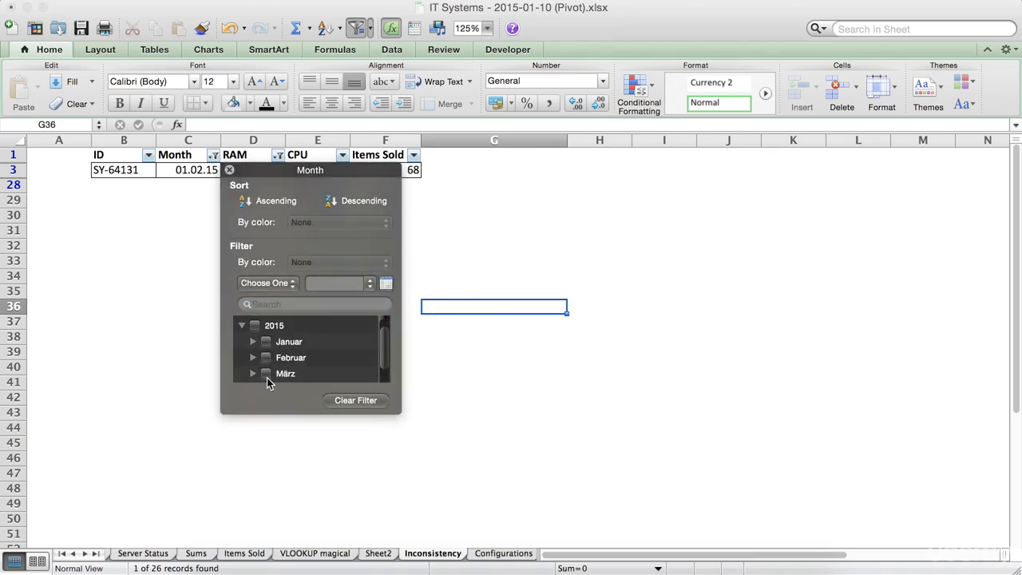
click(266, 373)
click(612, 351)
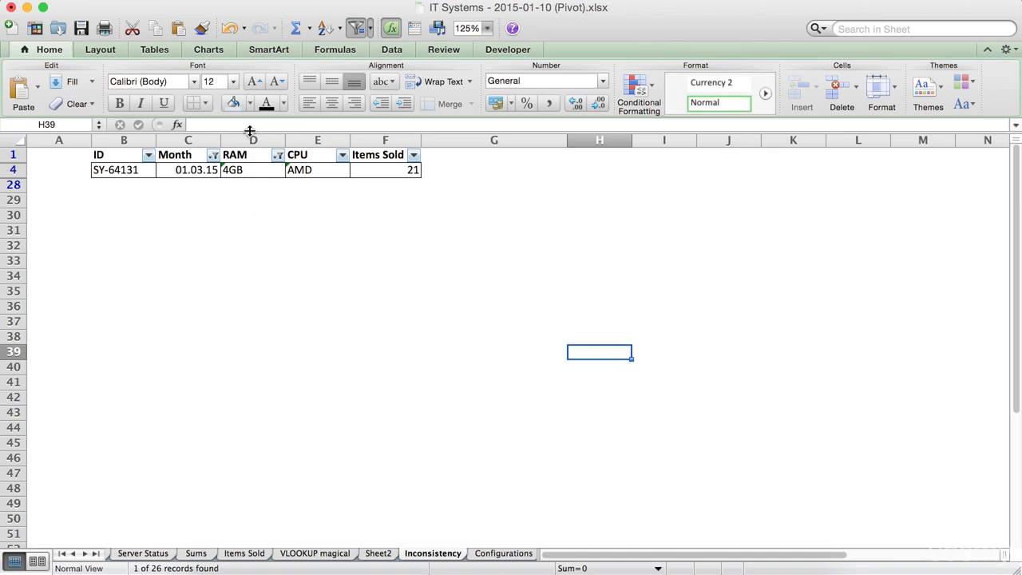
Return to Sheet2 and review the PivotTable's monthly totals of items sold
click(377, 553)
drag(135, 215, 144, 297)
click(276, 340)
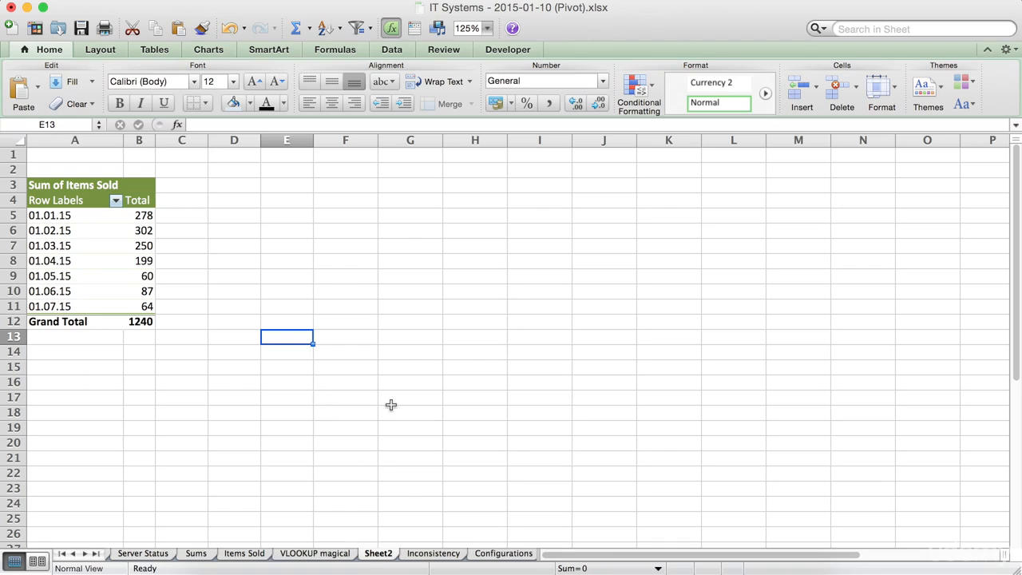
Add the RAM field to the PivotTable's column labels to split the monthly items sold by memory size
click(69, 261)
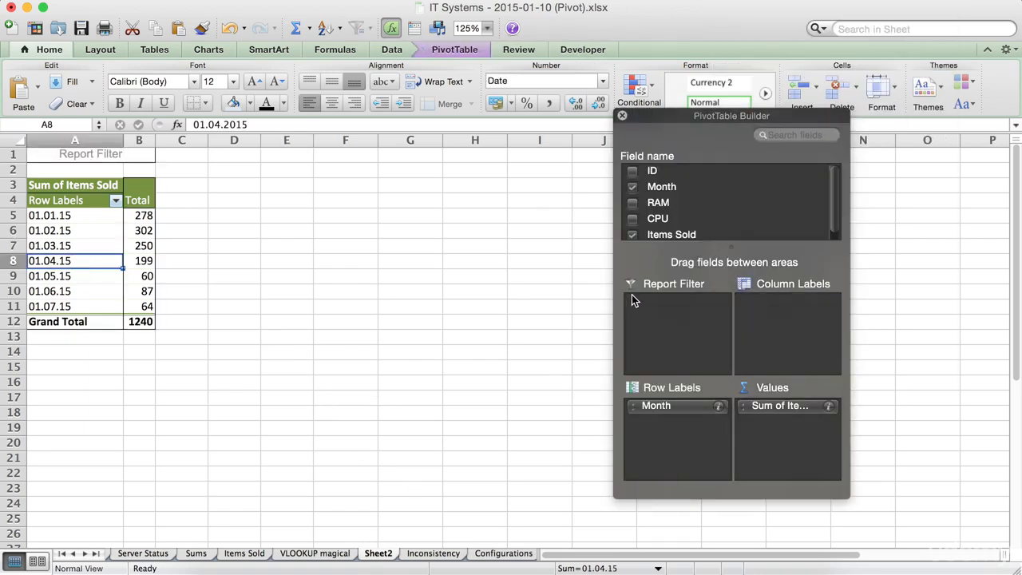
scroll(693, 212, down, 1)
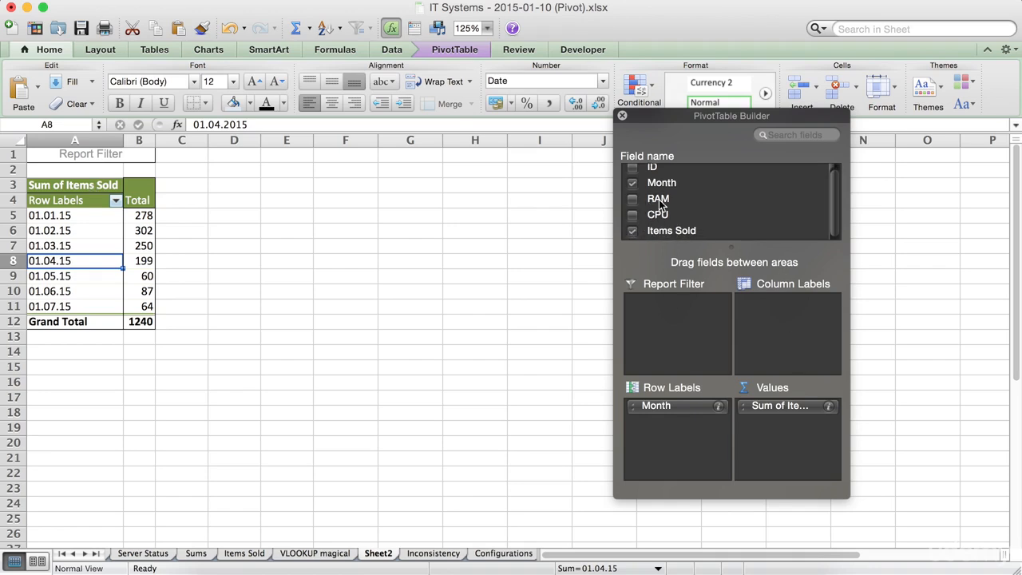
drag(678, 200, 718, 225)
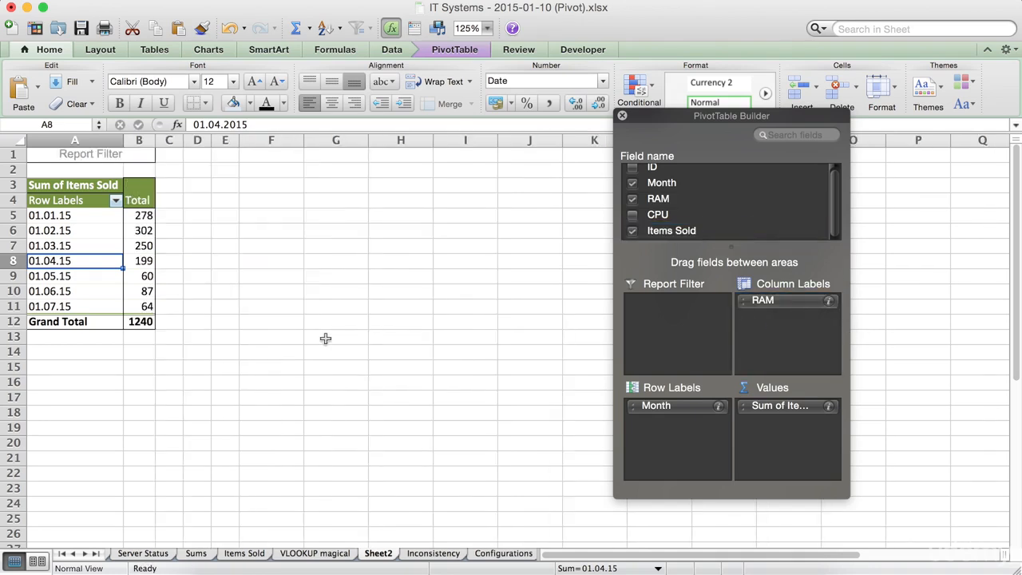
click(142, 323)
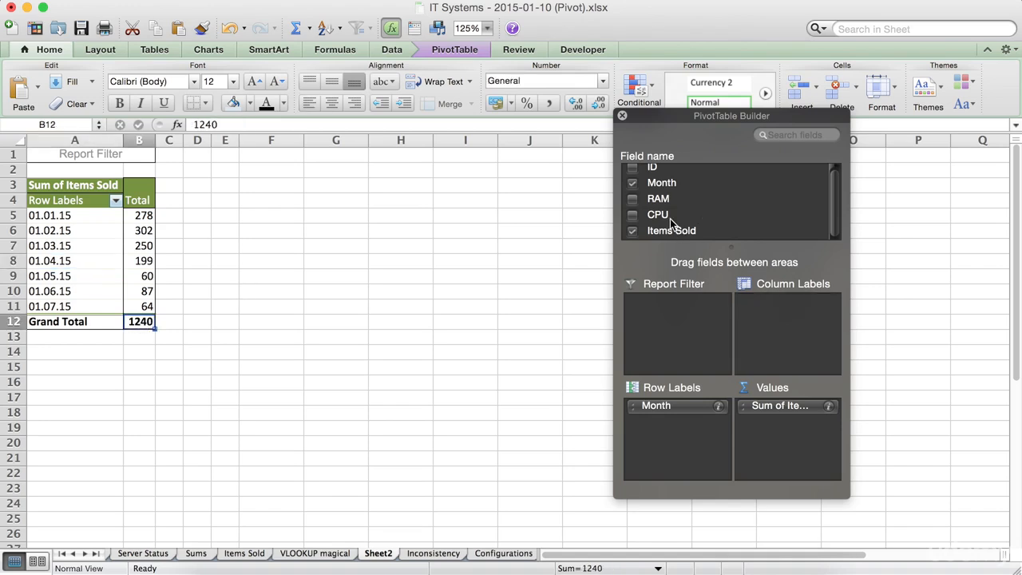
drag(659, 198, 767, 323)
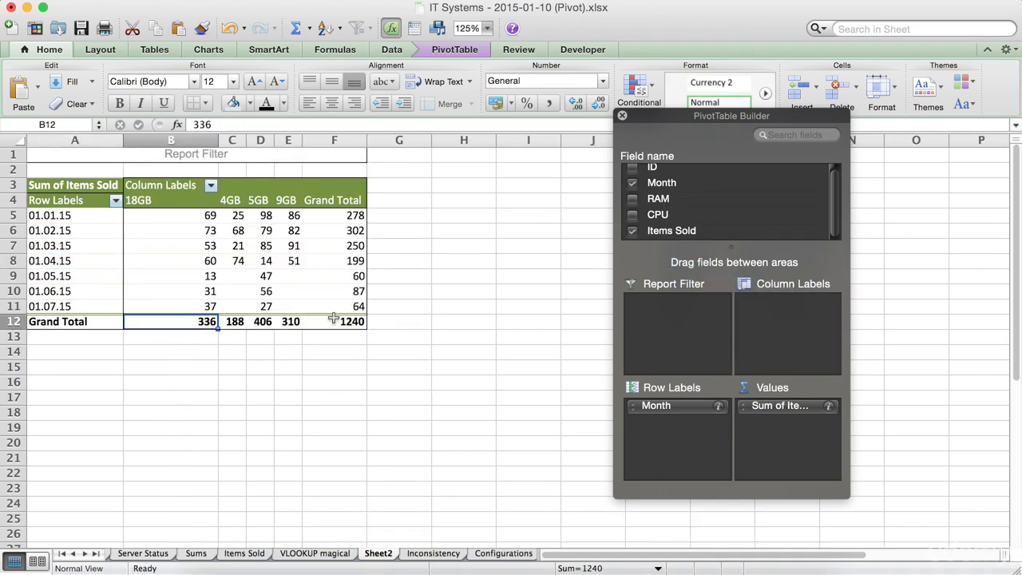
Compare the RAM breakdown in the 01.01.15 row with its grand total, and check the last month's total
click(339, 219)
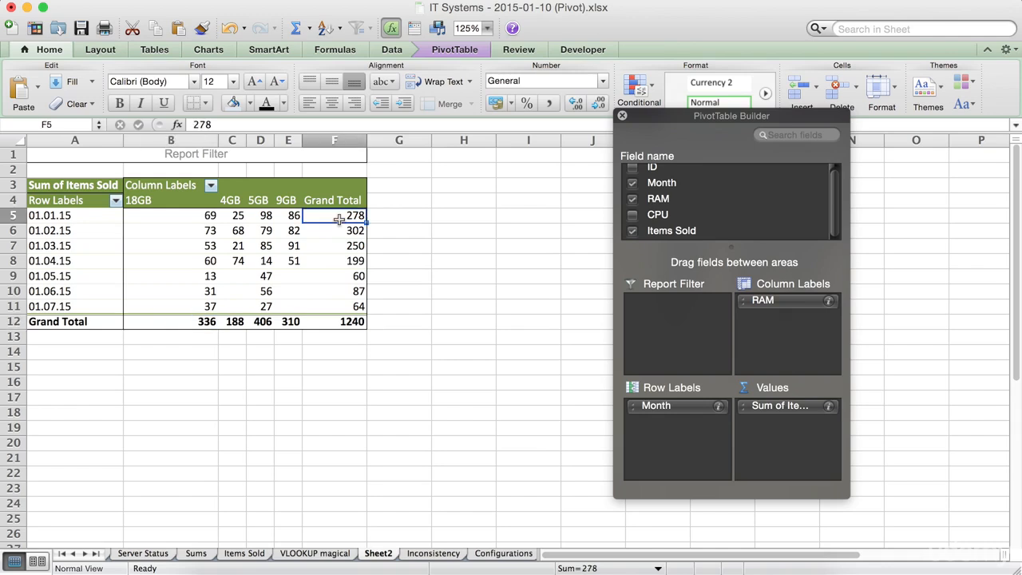
drag(199, 217, 294, 214)
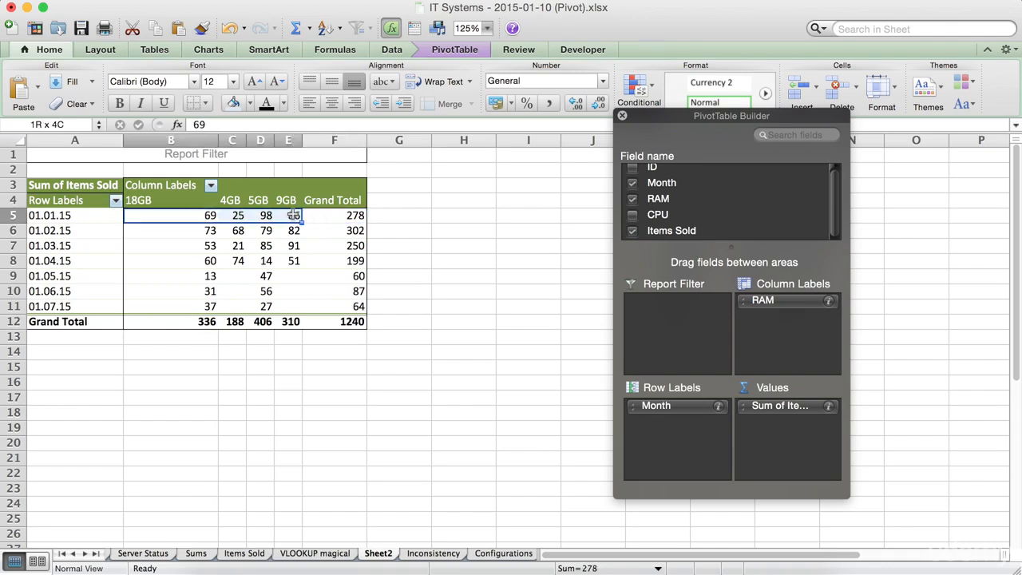
click(232, 202)
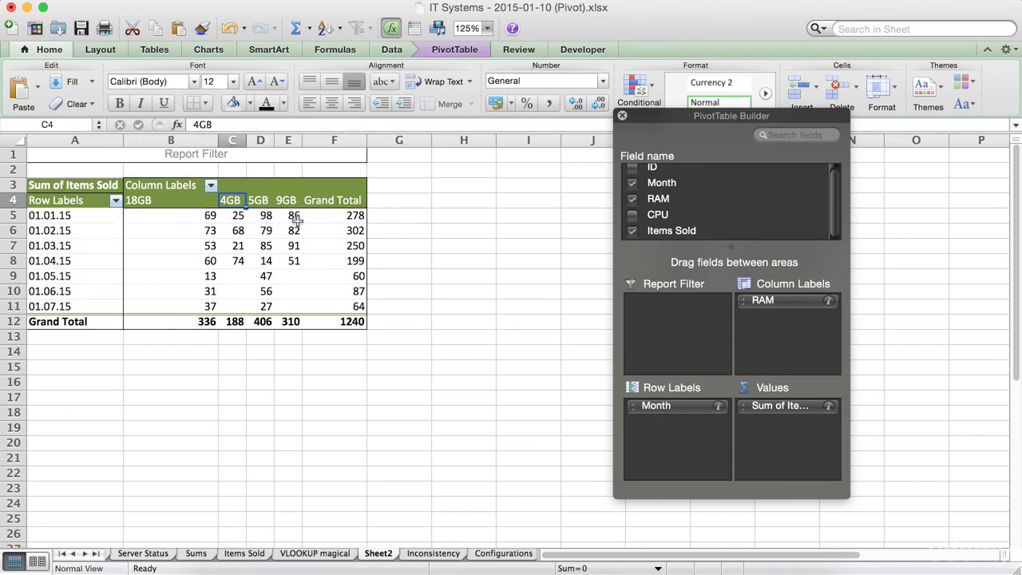
drag(294, 216, 237, 212)
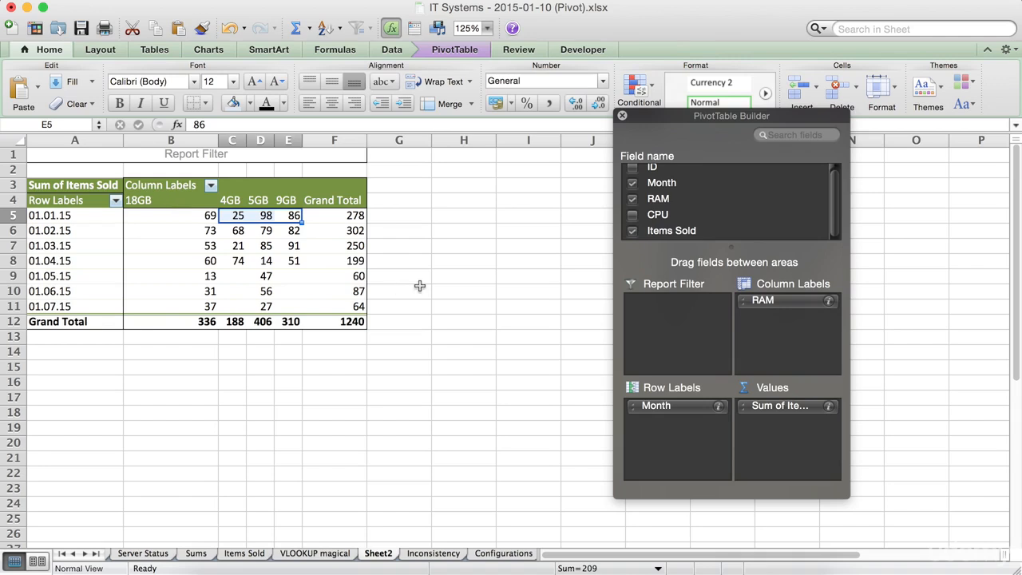
click(355, 305)
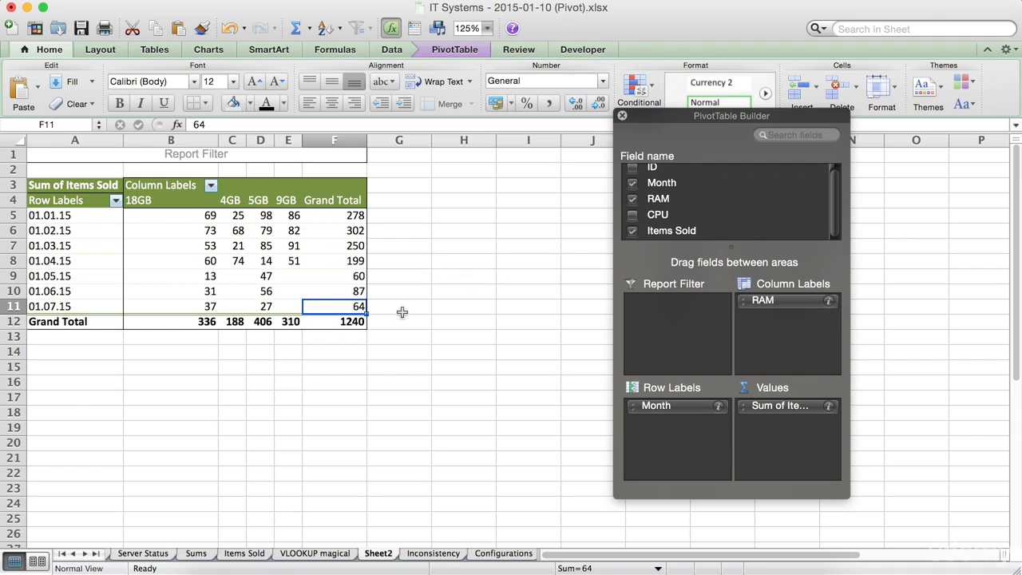
click(509, 320)
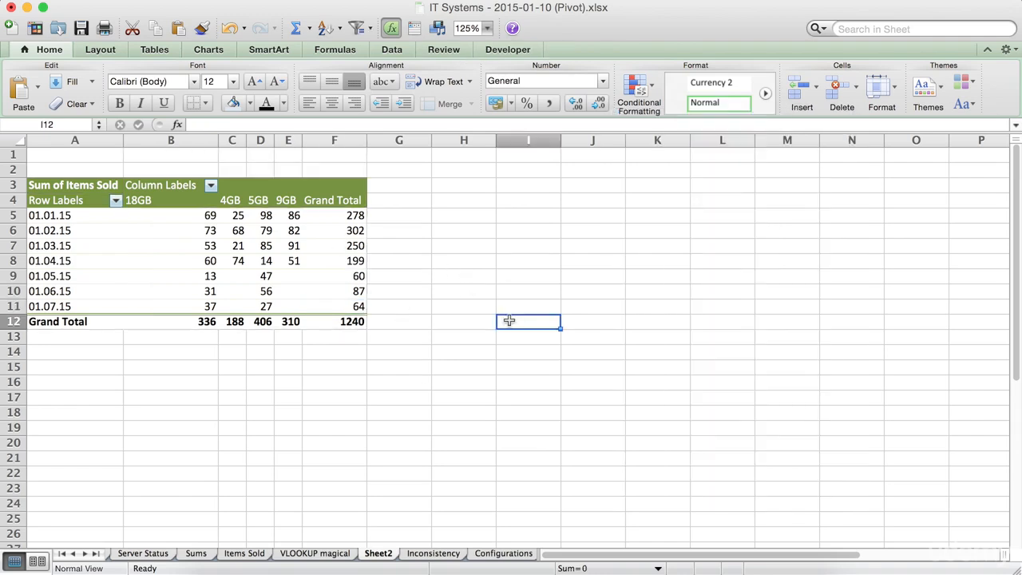
Refresh all data behind the PivotTable on Sheet2
click(164, 257)
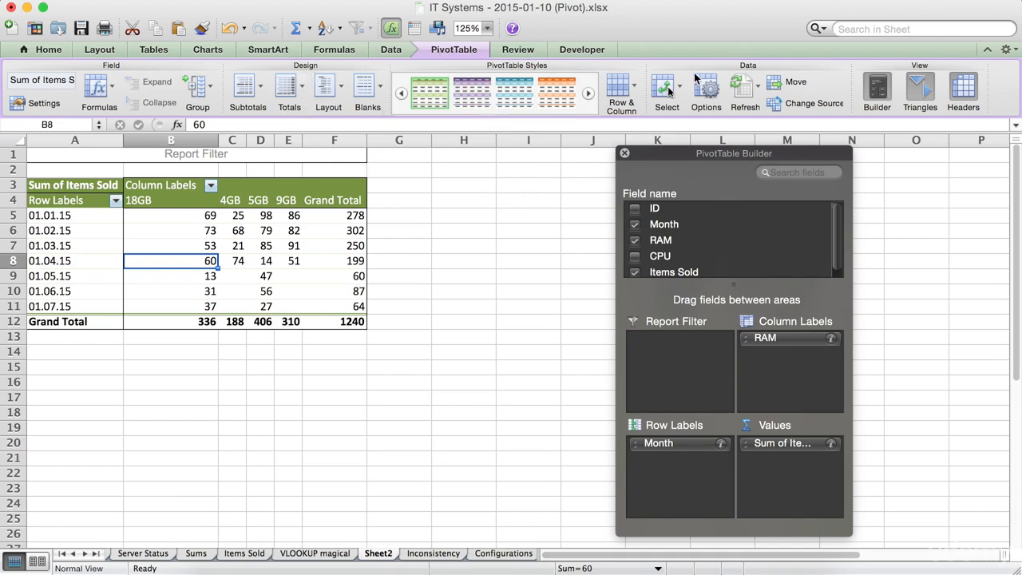
click(745, 93)
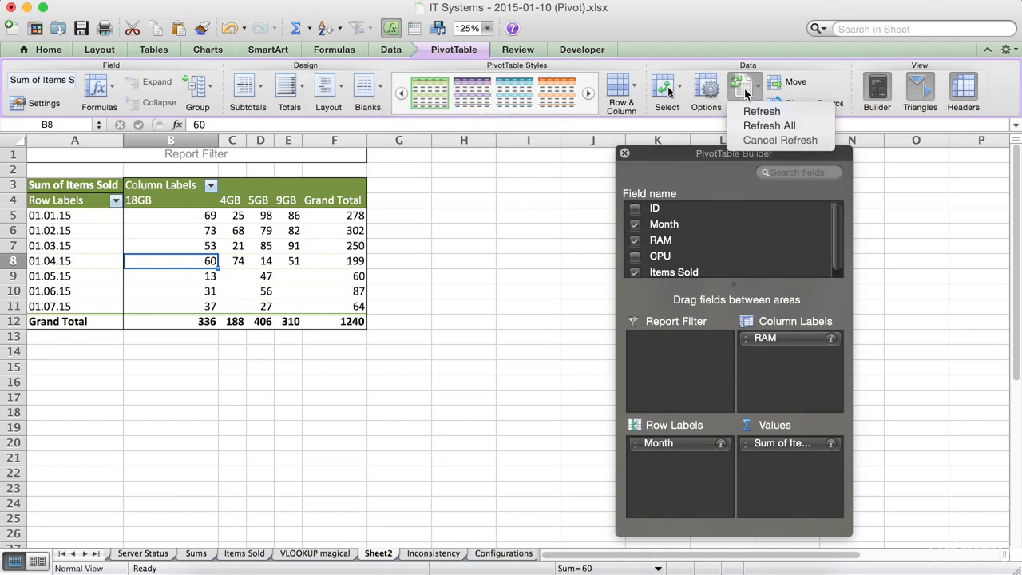
click(765, 126)
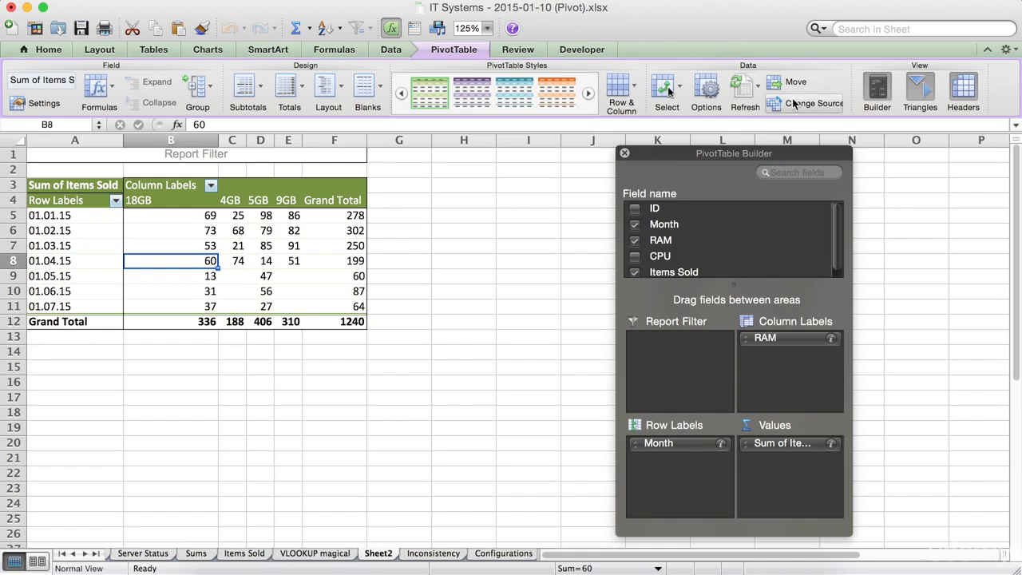
Change the PivotTable's data source to the whole columns Inconsistency!B:F
click(787, 102)
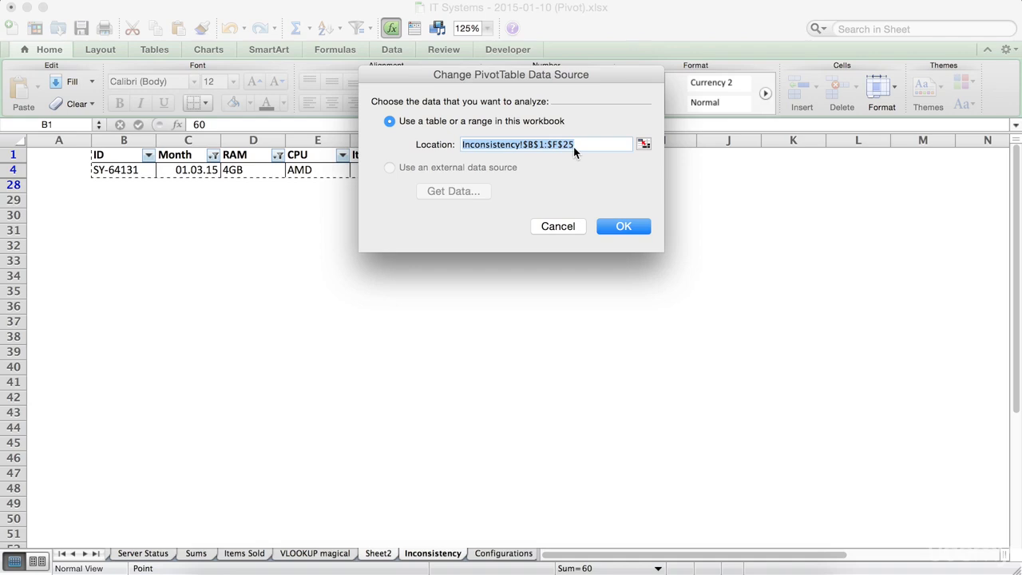
drag(573, 147, 523, 148)
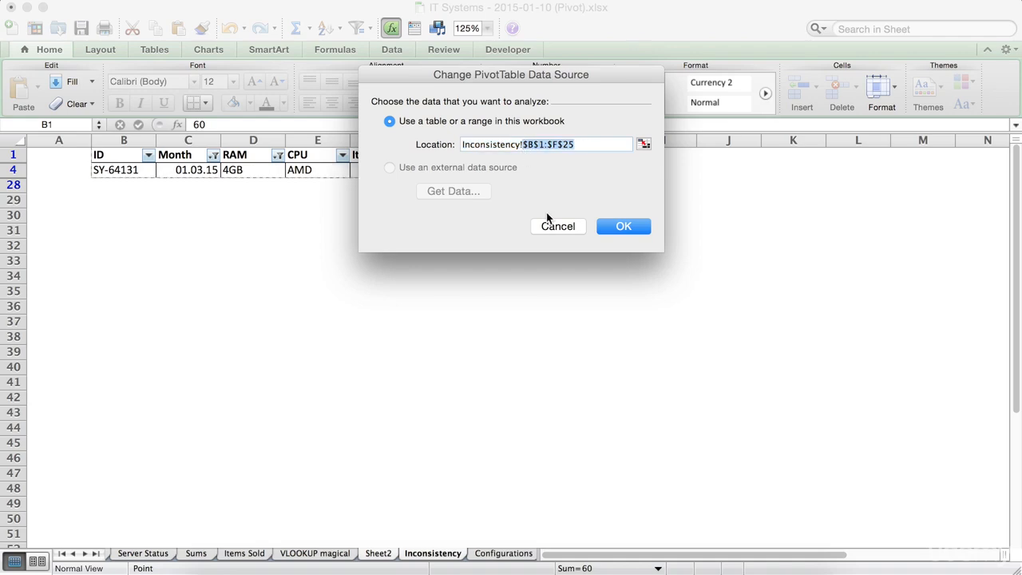
text(B)
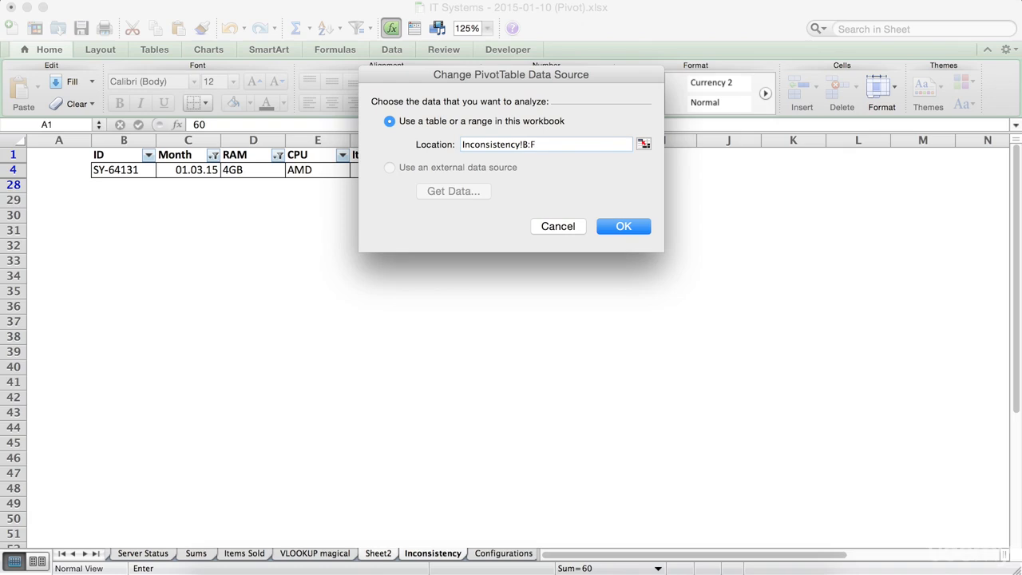
click(619, 226)
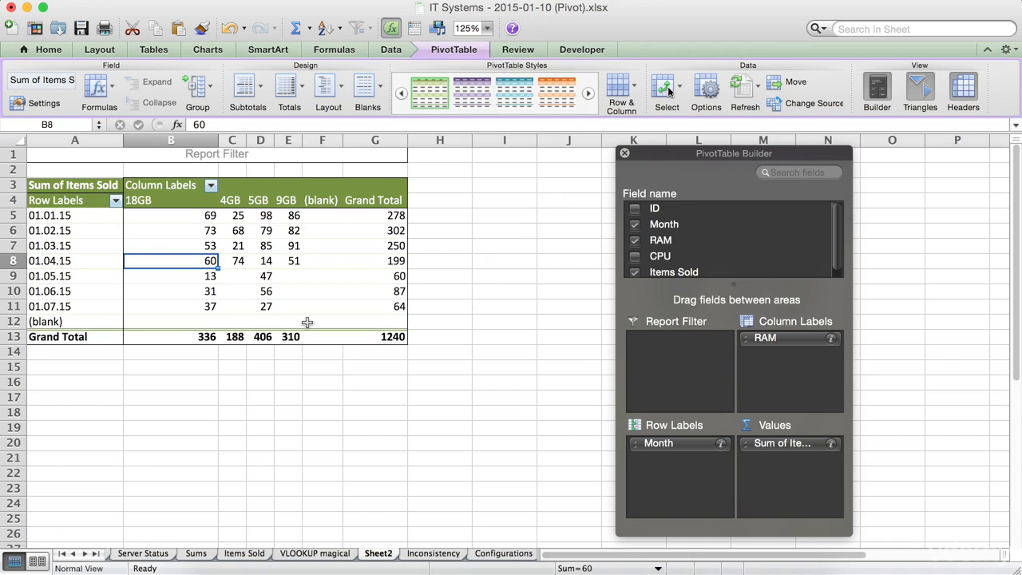
Exclude the (blank) entry from the PivotTable's Month row labels
click(88, 322)
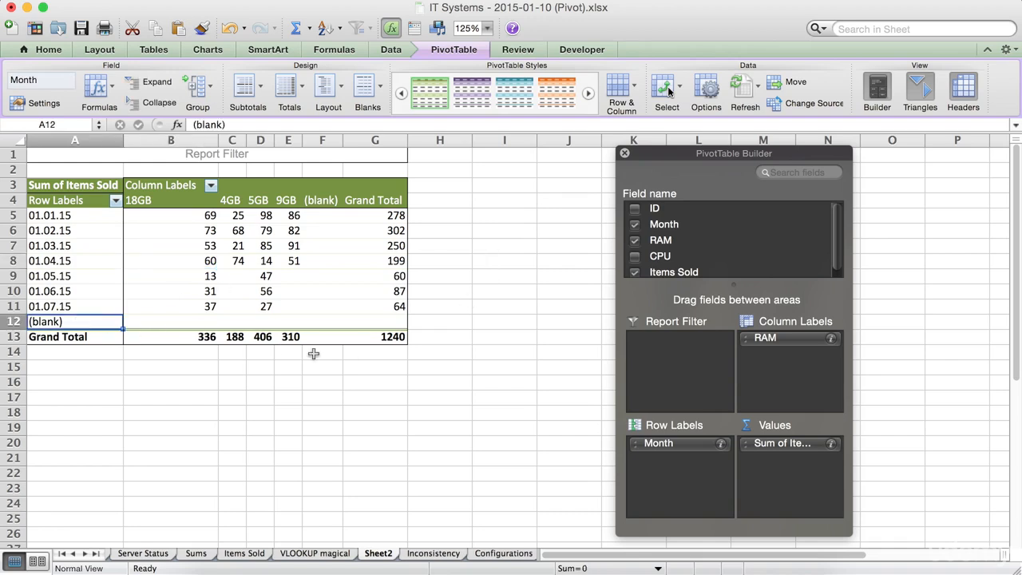
click(115, 201)
scroll(179, 391, down, 5)
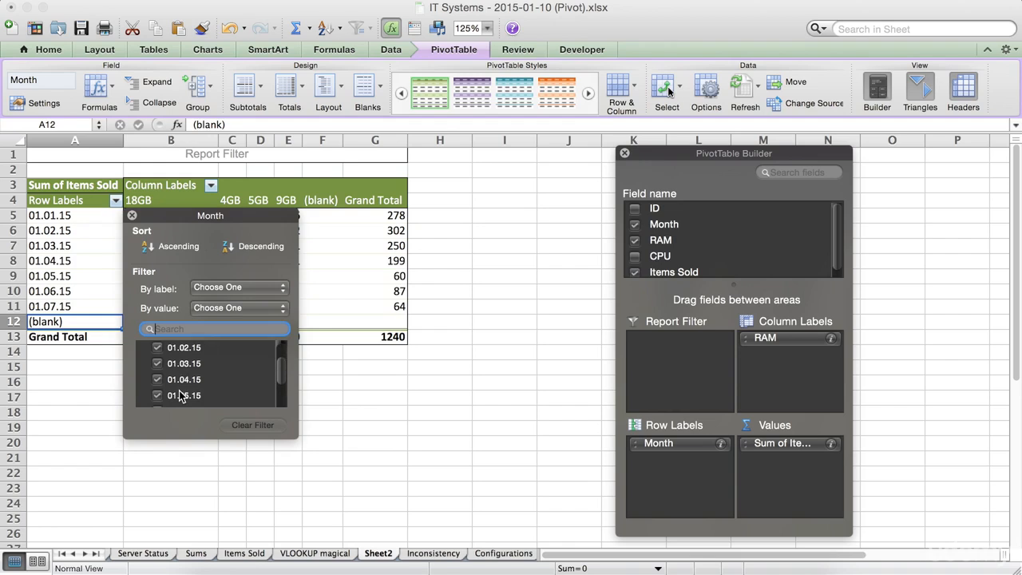
click(158, 400)
click(399, 321)
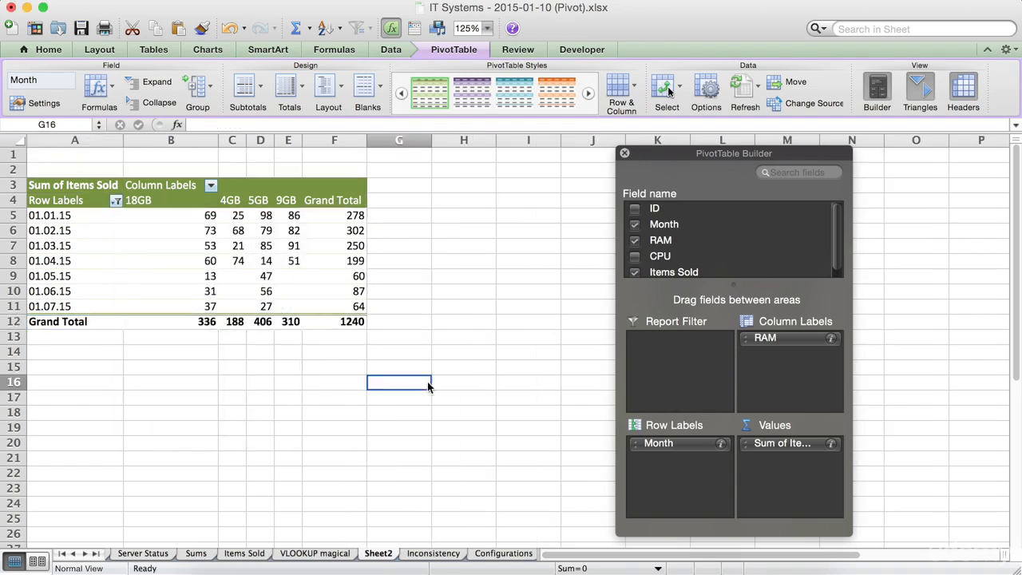
Add the CPU field as the PivotTable's report filter and check the 01.01.15 row's 4GB value and grand total
click(194, 254)
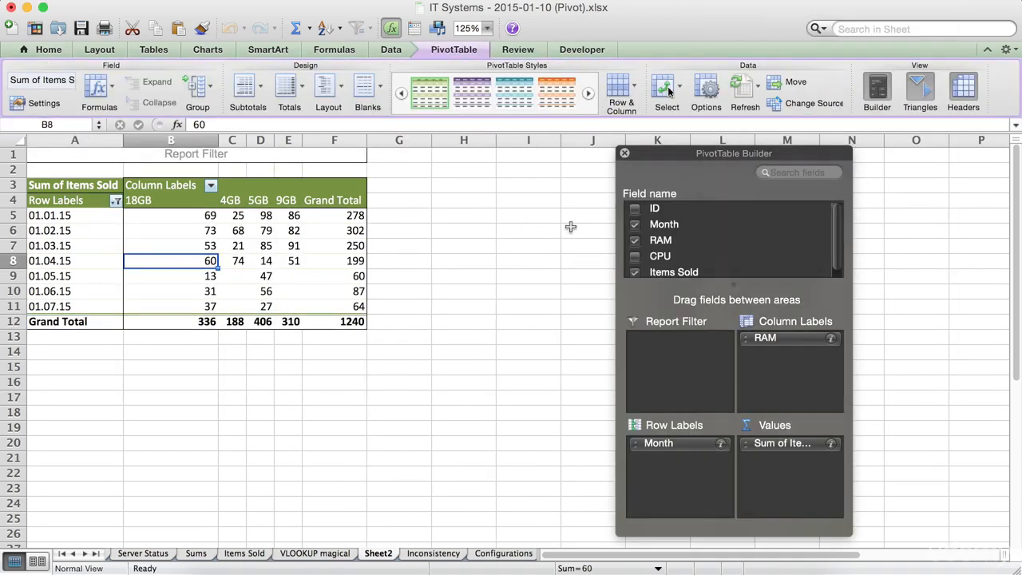
scroll(741, 236, down, 1)
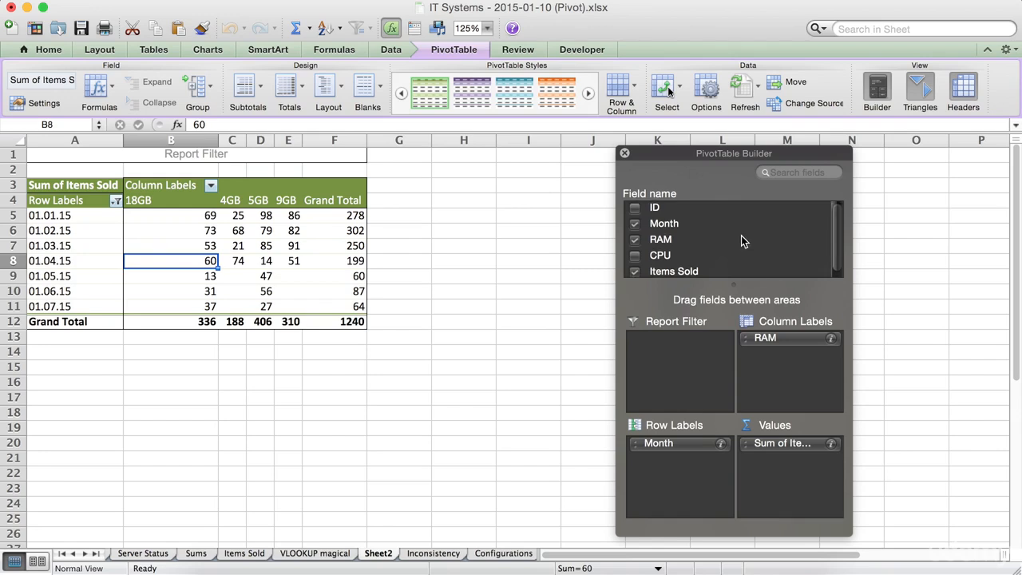
drag(665, 256, 662, 338)
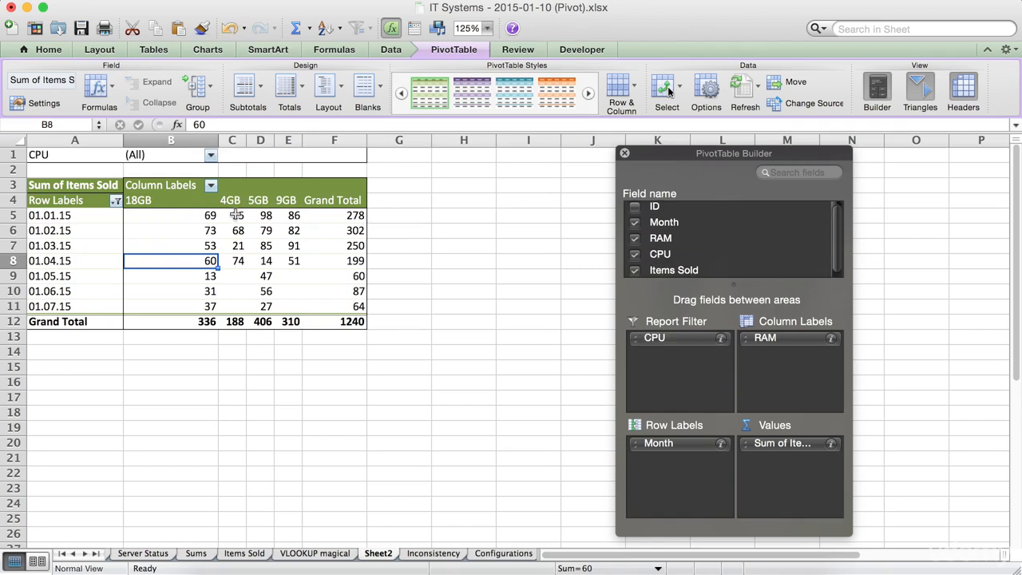
click(236, 215)
click(341, 216)
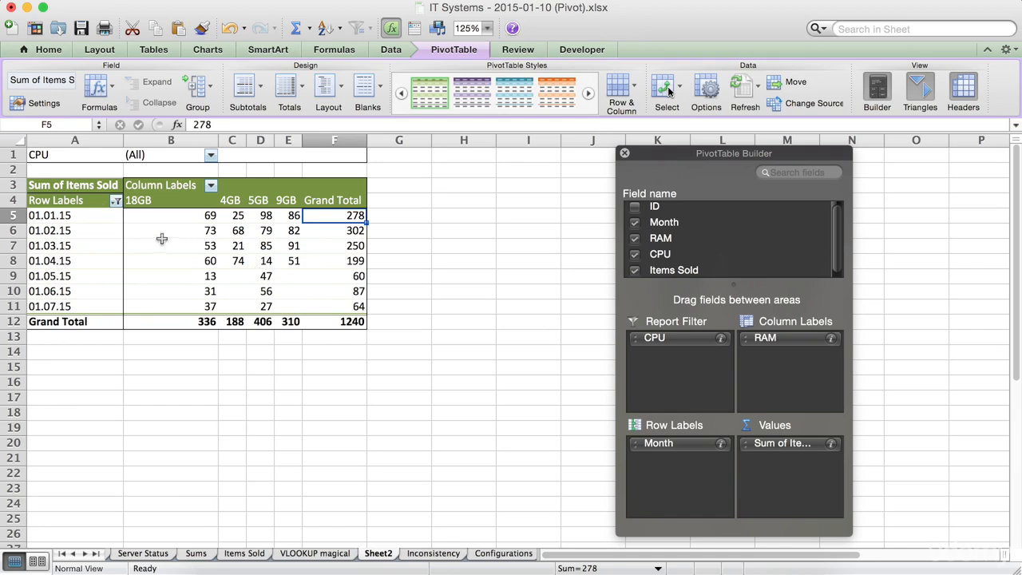
Set the CPU report filter to show only Intel systems and inspect the 5GB value for 01.01.15
click(210, 156)
click(254, 221)
click(254, 253)
click(476, 278)
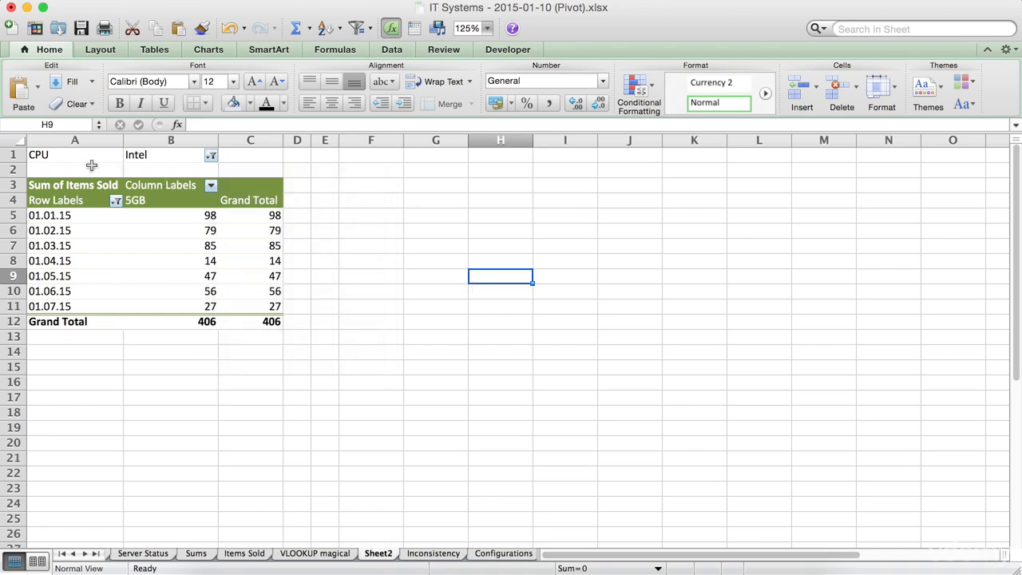
click(150, 214)
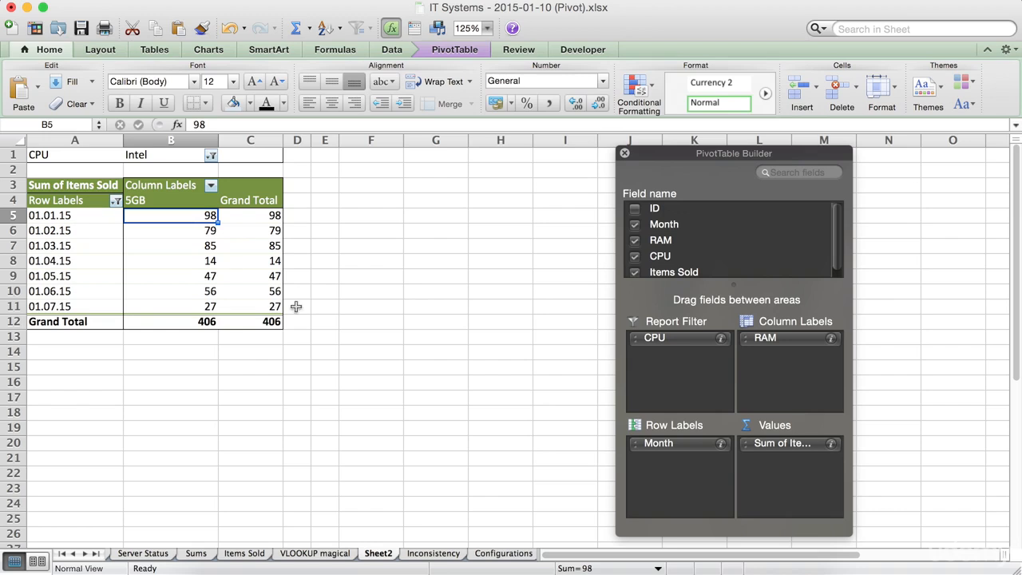